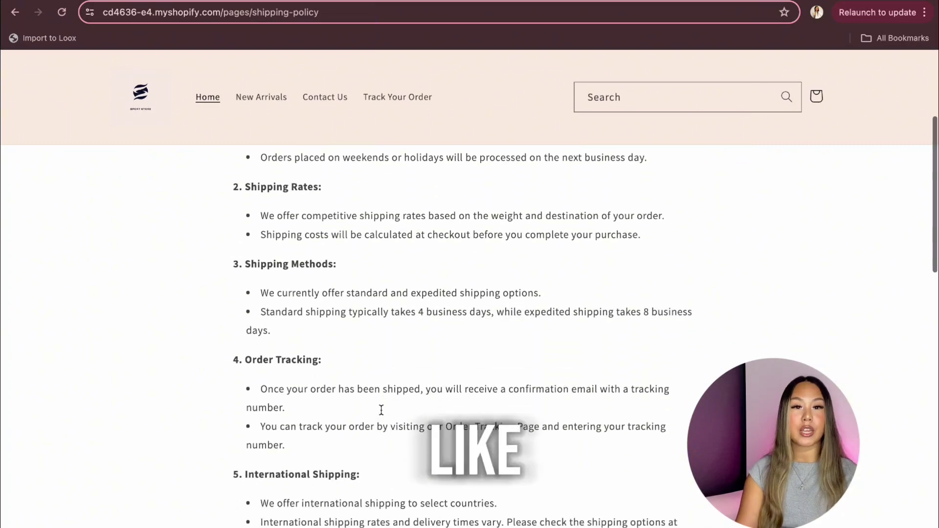
Read through the store's shipping policy from the shipping rates section to the closing contact details.
scroll(381, 411, "down", 3)
scroll(381, 411, "down", 3)
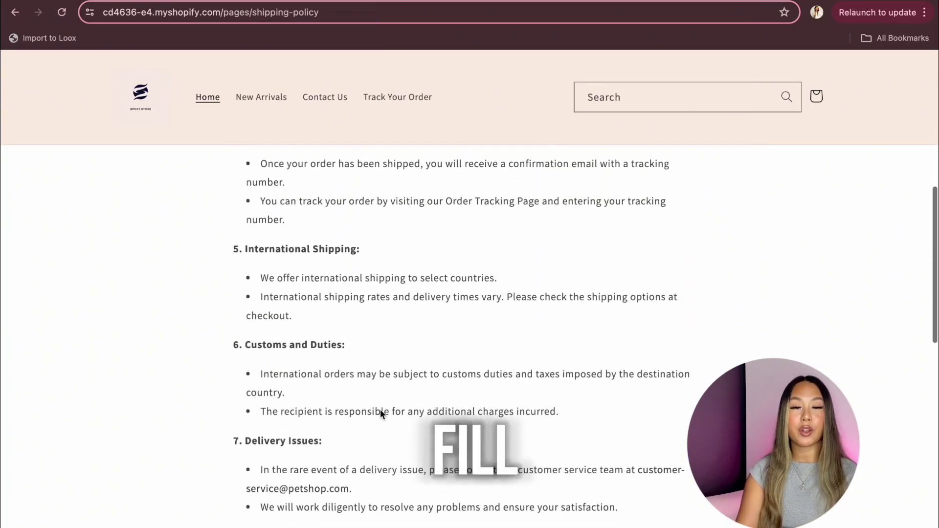
scroll(380, 412, "down", 2)
scroll(381, 412, "down", 2)
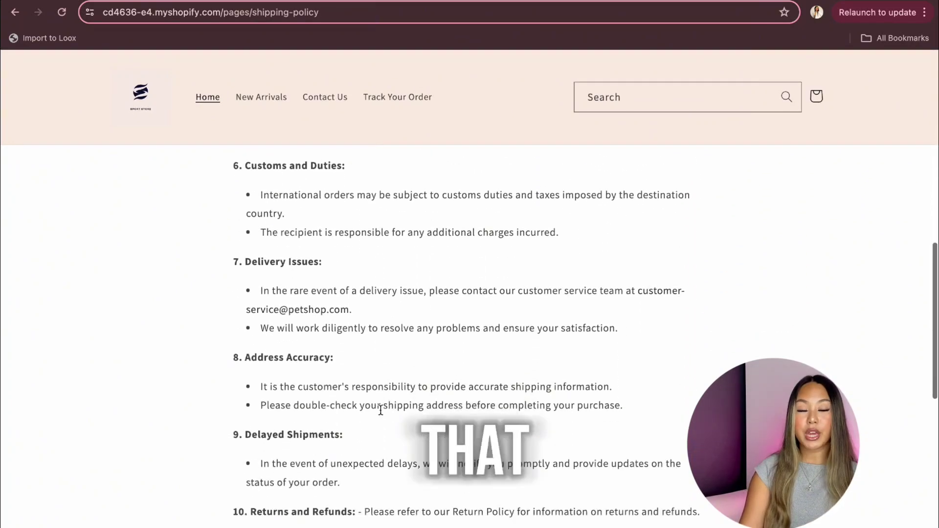
scroll(381, 412, "down", 2)
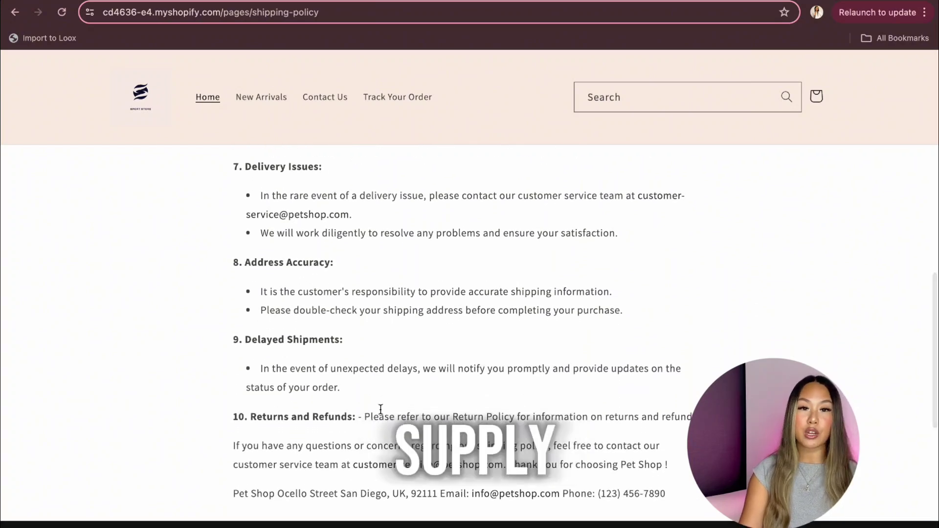
scroll(380, 412, "down", 2)
scroll(380, 412, "down", 2)
scroll(382, 413, "down", 1)
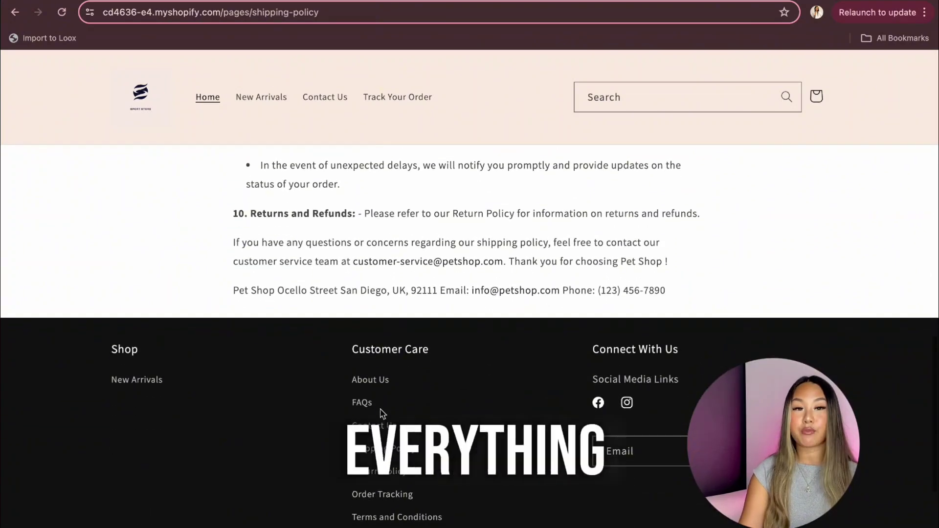
Open the store's Return Policy page and read through it from the returns section to the closing contact details.
left_click(401, 472)
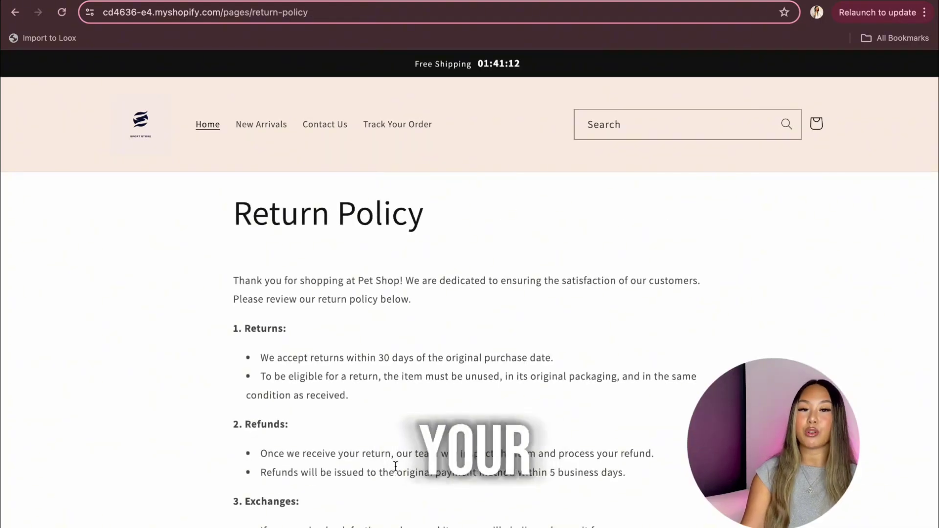
scroll(399, 460, "down", 5)
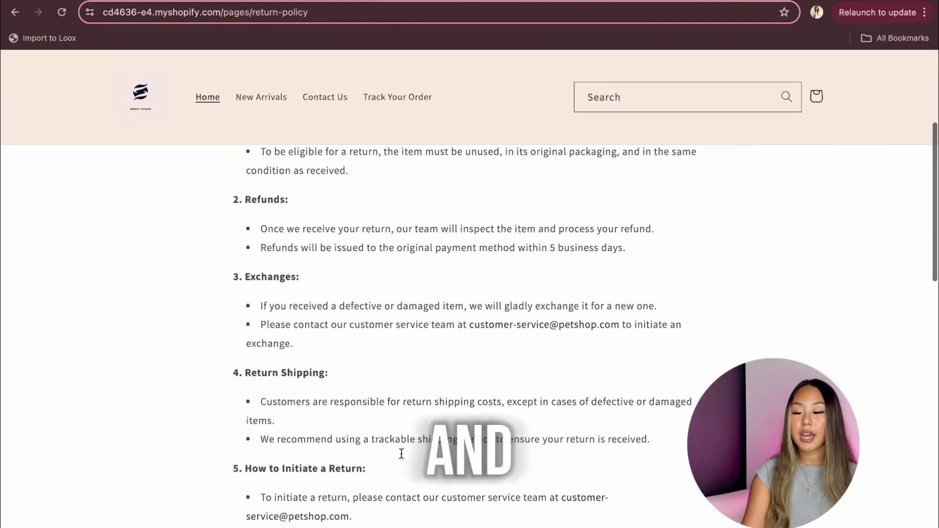
scroll(401, 454, "down", 2)
scroll(402, 457, "down", 2)
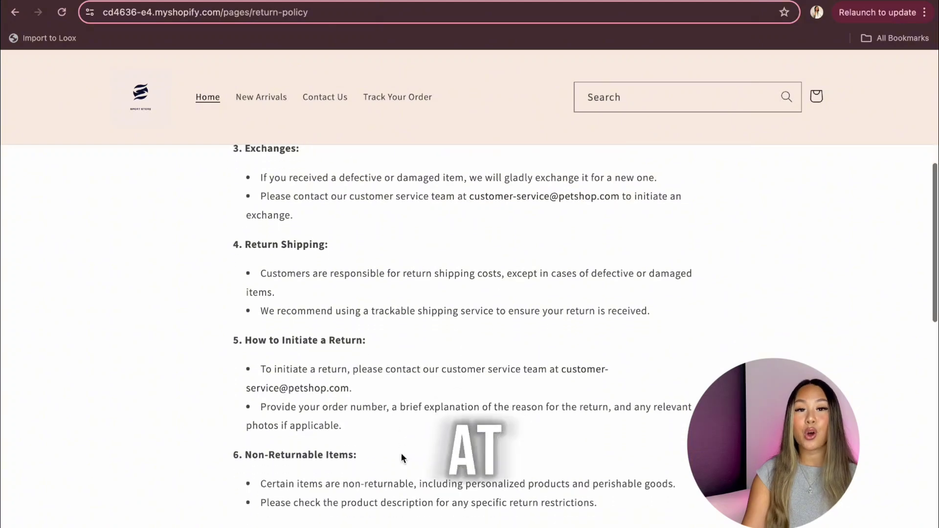
scroll(402, 458, "down", 3)
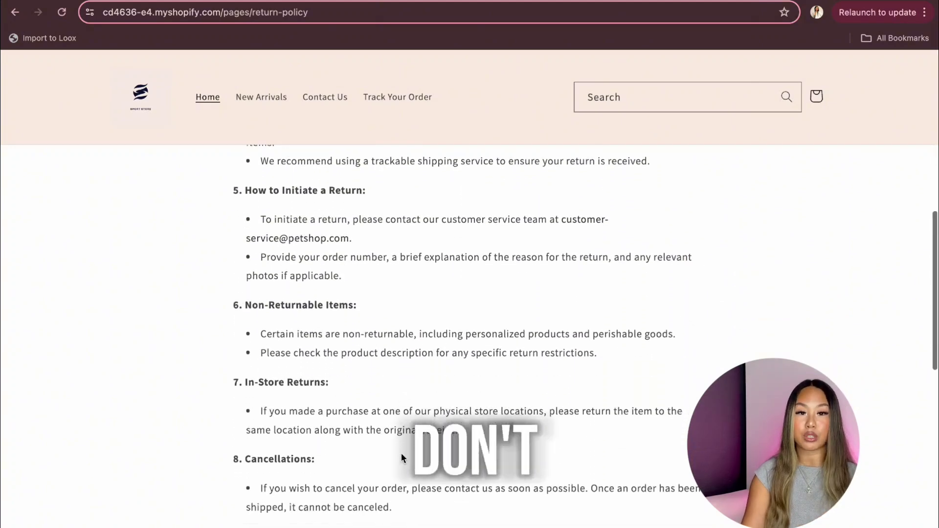
scroll(402, 458, "down", 4)
scroll(402, 457, "down", 5)
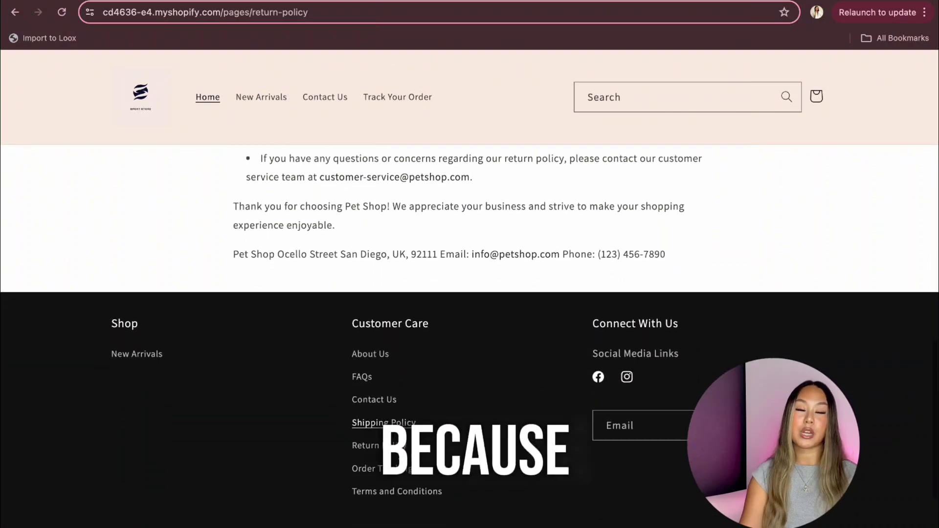
Check the Order Tracking page with its tracking number field, and look over the Terms and Conditions page.
left_click(397, 467)
left_click(426, 359)
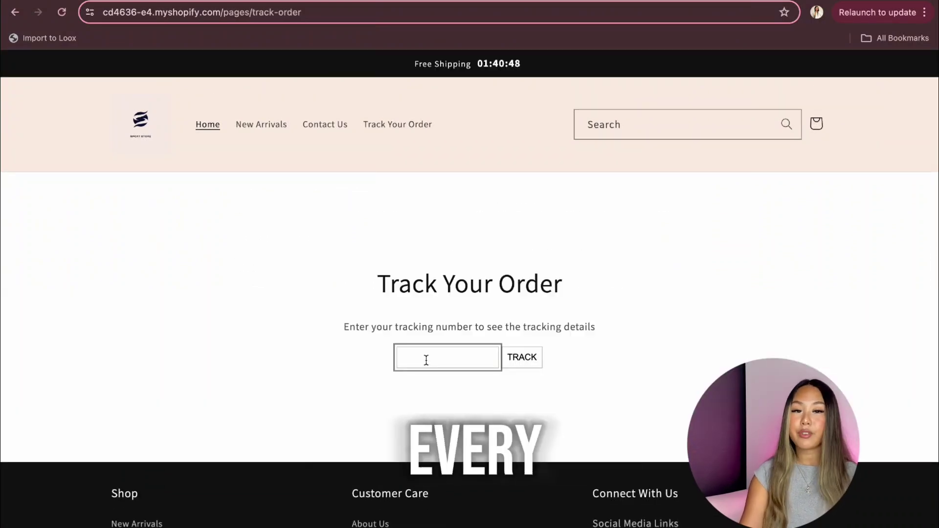
scroll(426, 359, "down", 4)
left_click(409, 462)
scroll(409, 463, "down", 4)
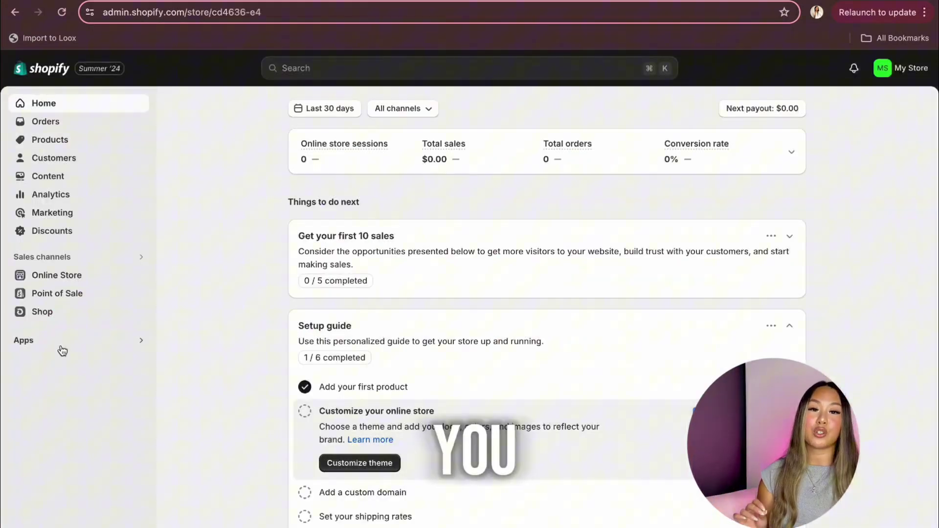
Go from the Shopify admin's apps to the AutoDS marketplace and look over its wine holder search.
left_click(61, 344)
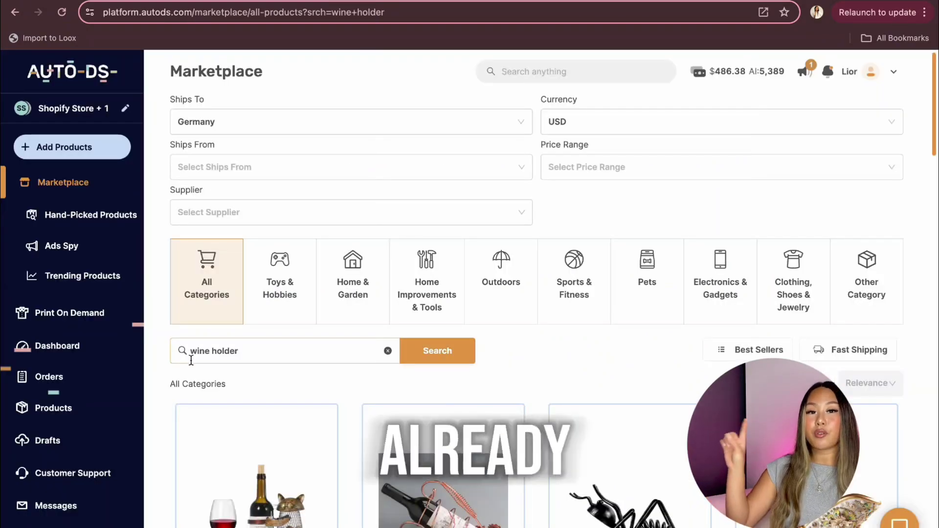
scroll(191, 360, "down", 1)
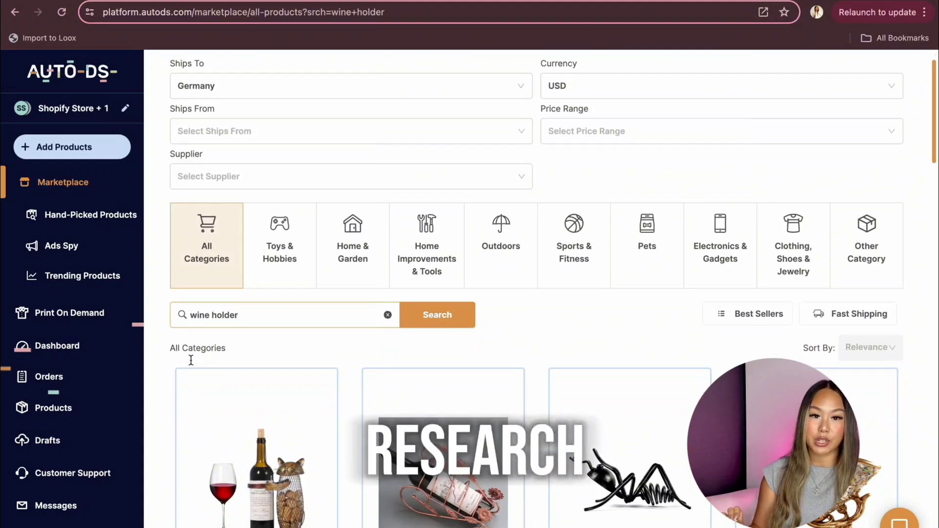
scroll(191, 359, "up", 1)
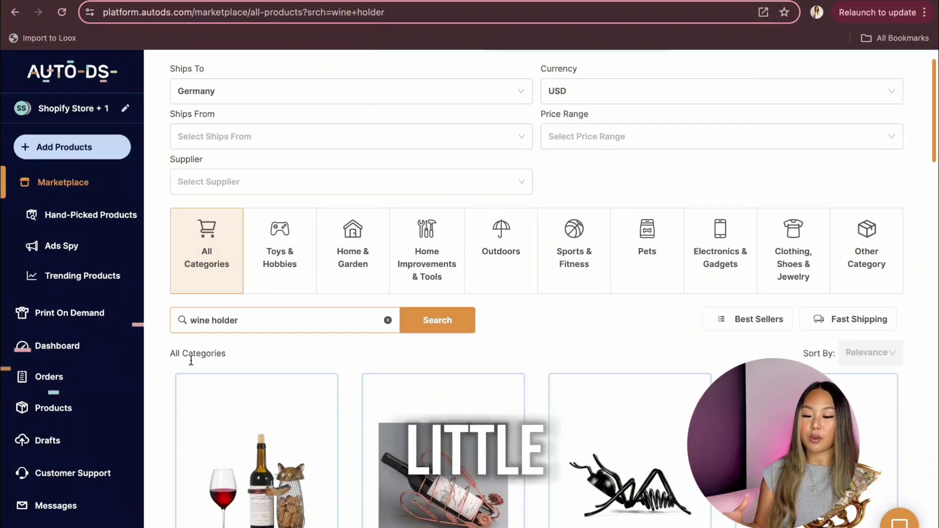
Open the Hand-Picked Products catalogue and preview the first product's profit, orders and competition statistics.
left_click(75, 224)
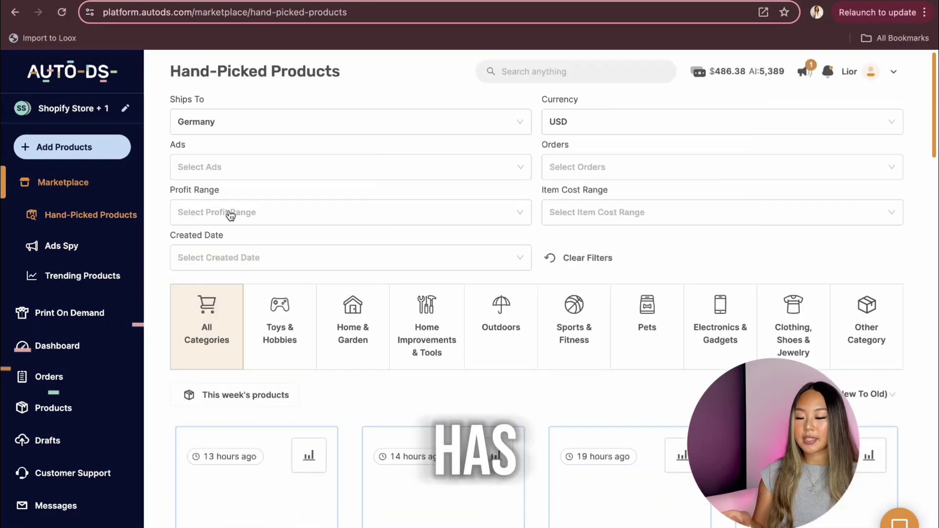
scroll(253, 244, "down", 2)
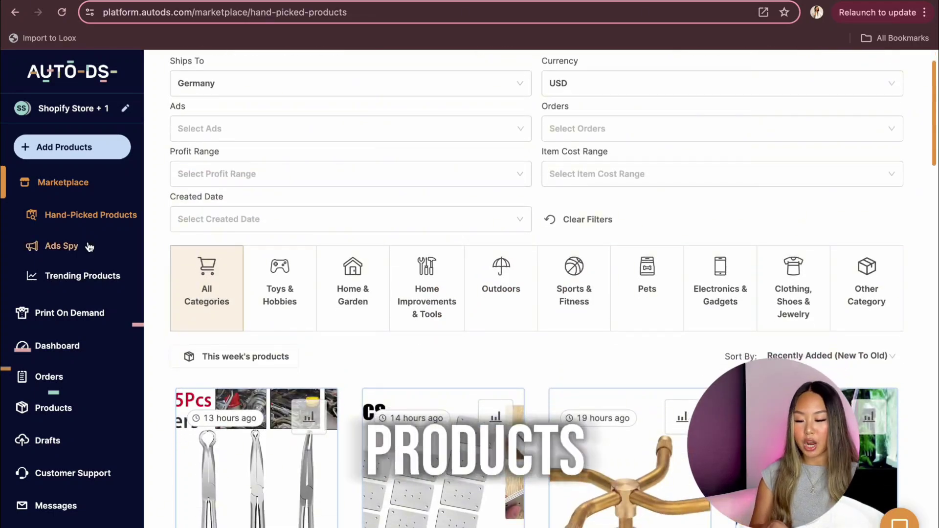
mouse_move(309, 417)
scroll(304, 358, "down", 10)
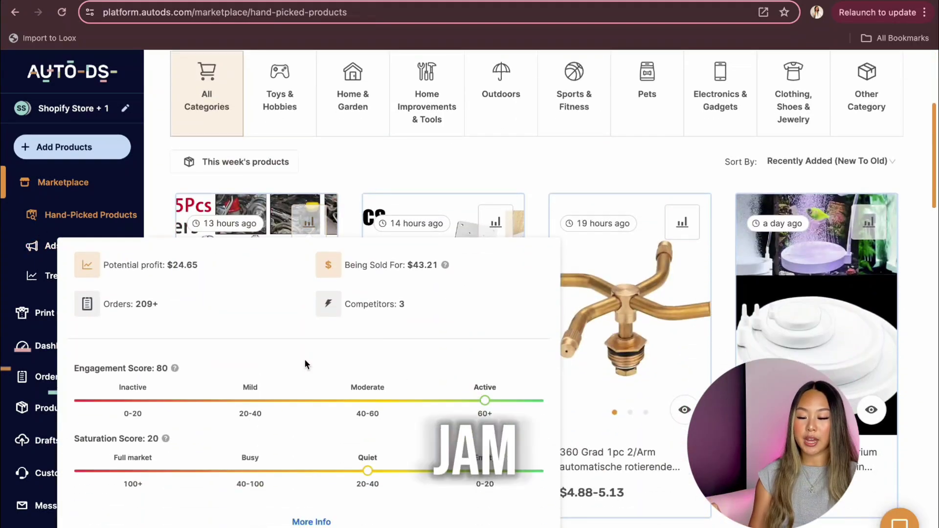
Browse further through the hand-picked products and preview the statistics of the 2024 mini handheld fan.
scroll(313, 323, "down", 15)
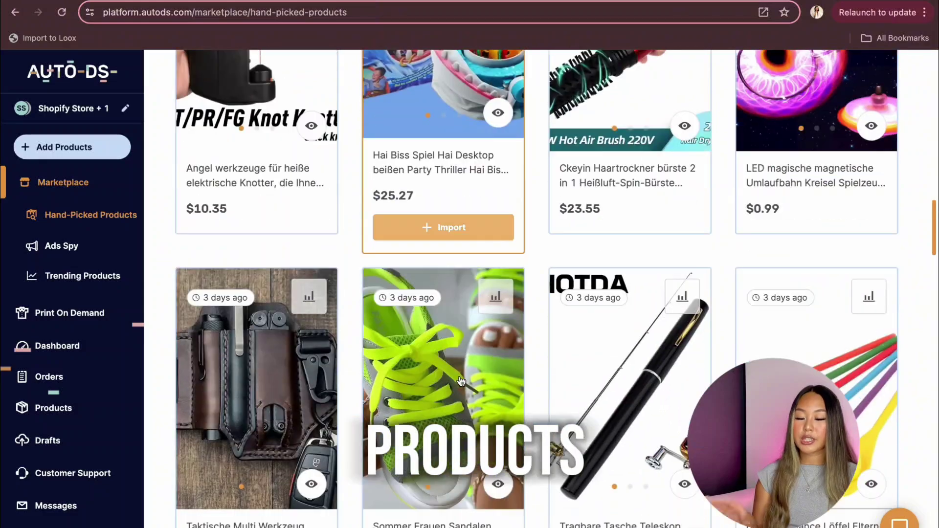
scroll(466, 359, "down", 10)
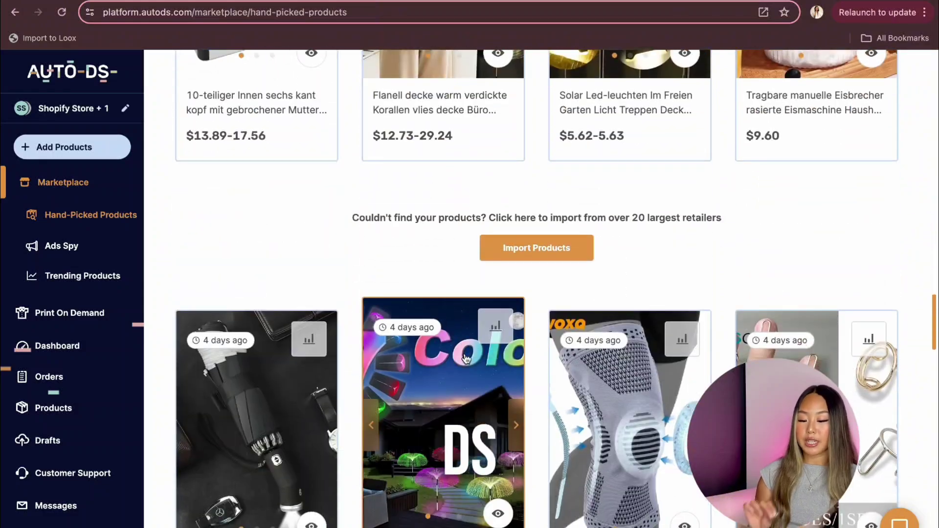
scroll(469, 350, "down", 3)
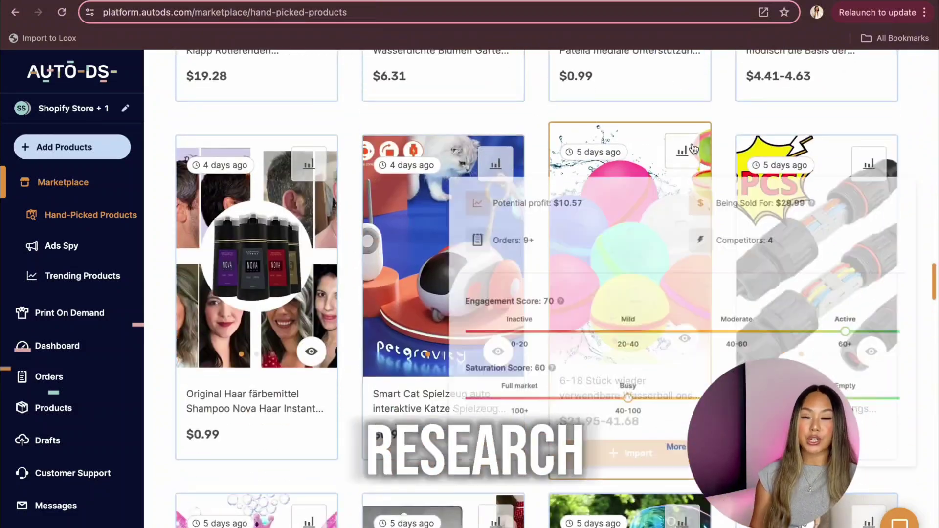
scroll(394, 514, "down", 13)
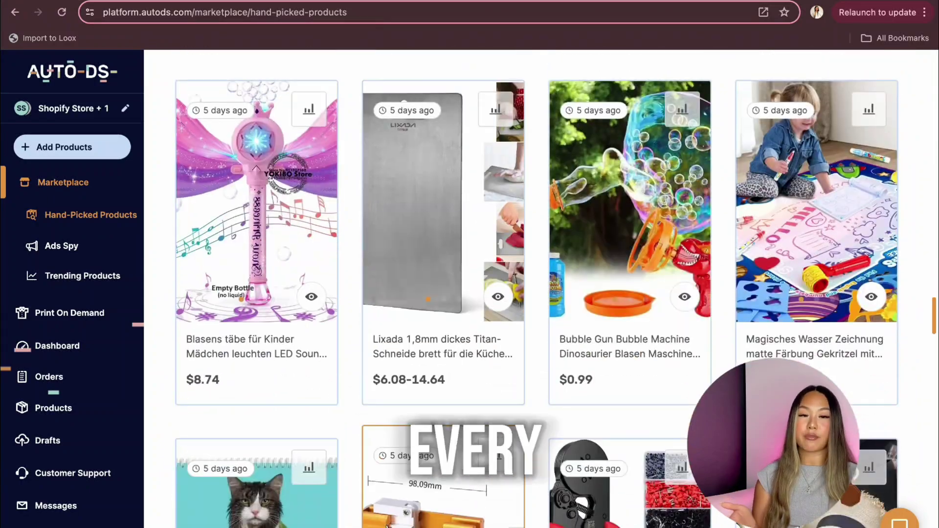
scroll(386, 526, "down", 15)
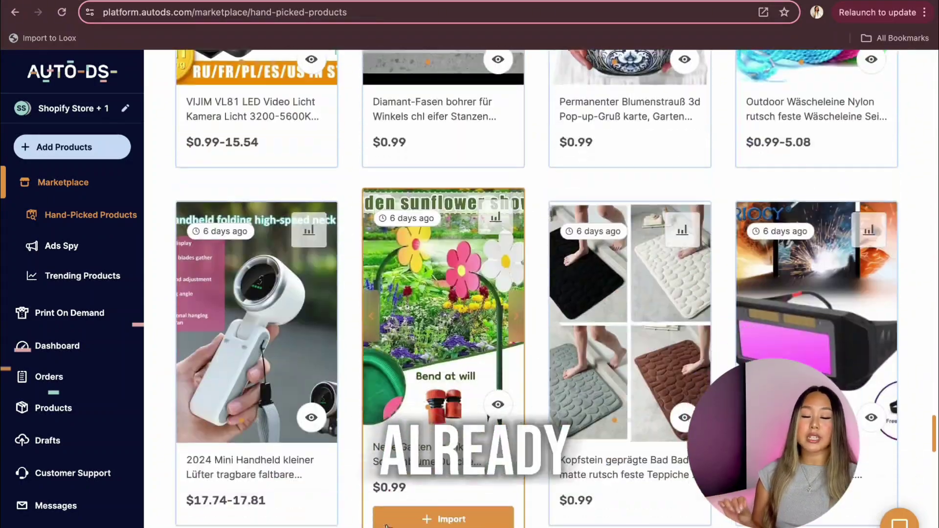
mouse_move(309, 224)
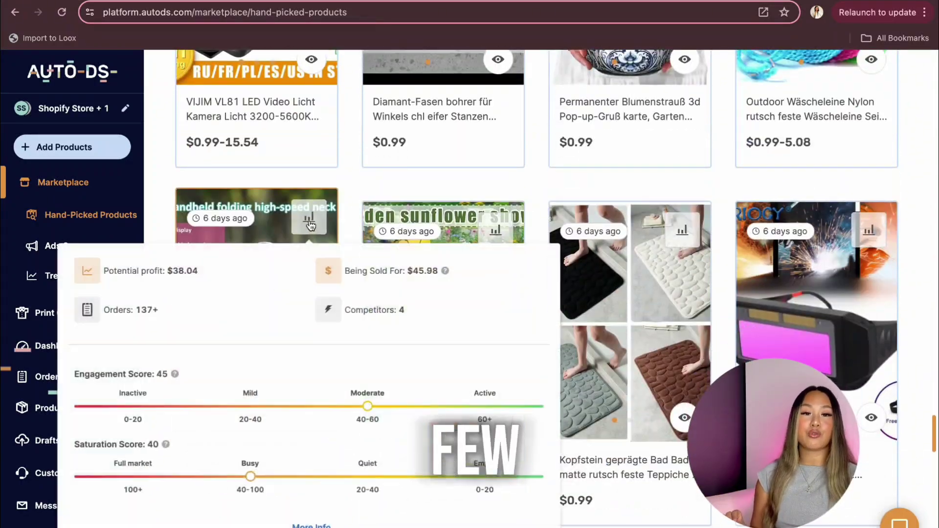
scroll(459, 405, "down", 6)
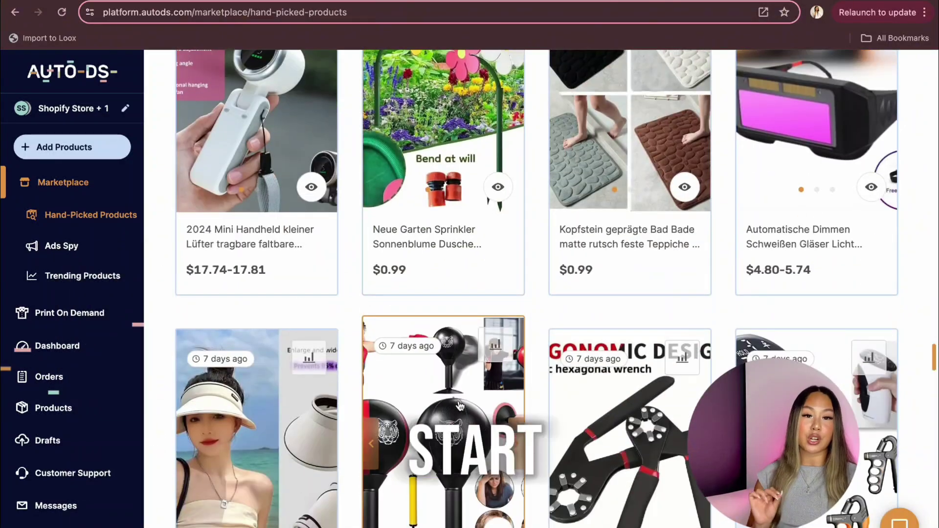
scroll(459, 405, "down", 10)
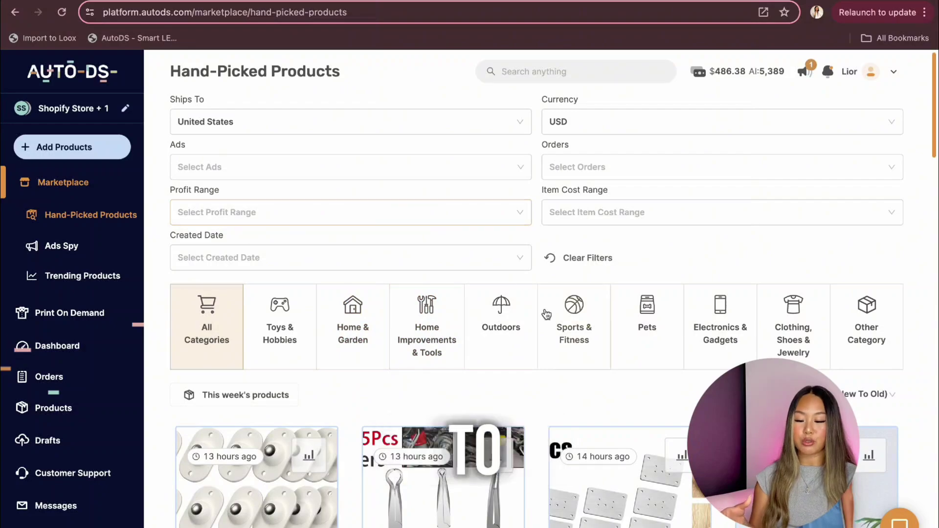
Filter the hand-picked products to Sports & Fitness and open the Waist Twisting Disc product page.
left_click(546, 312)
scroll(546, 313, "down", 5)
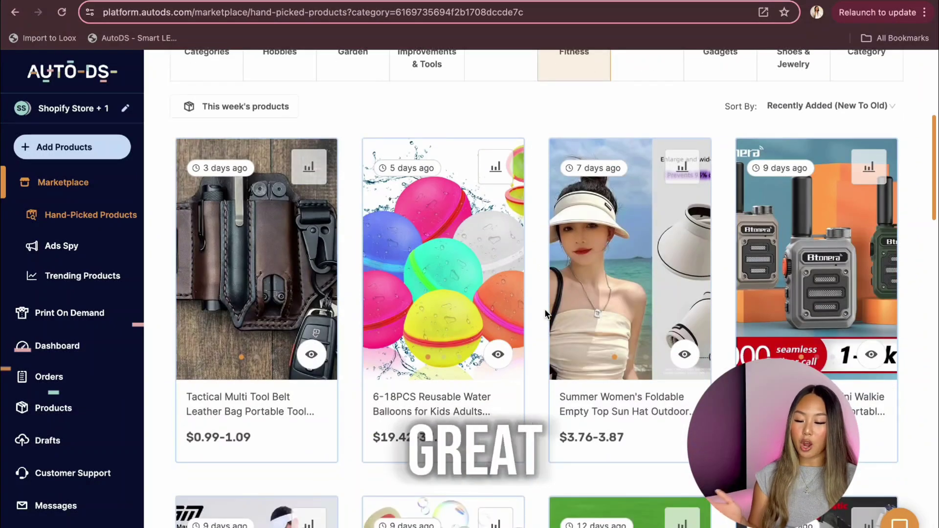
scroll(546, 313, "down", 7)
scroll(546, 313, "down", 15)
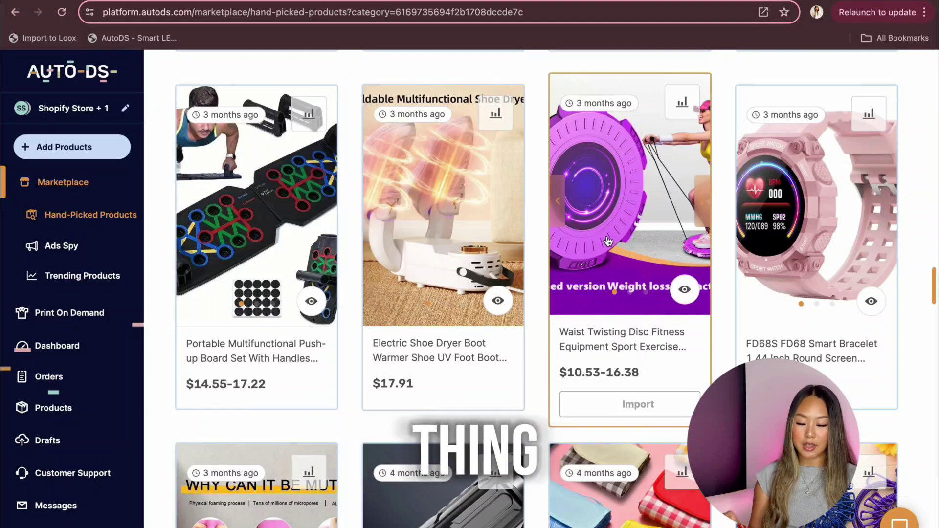
left_click(606, 240)
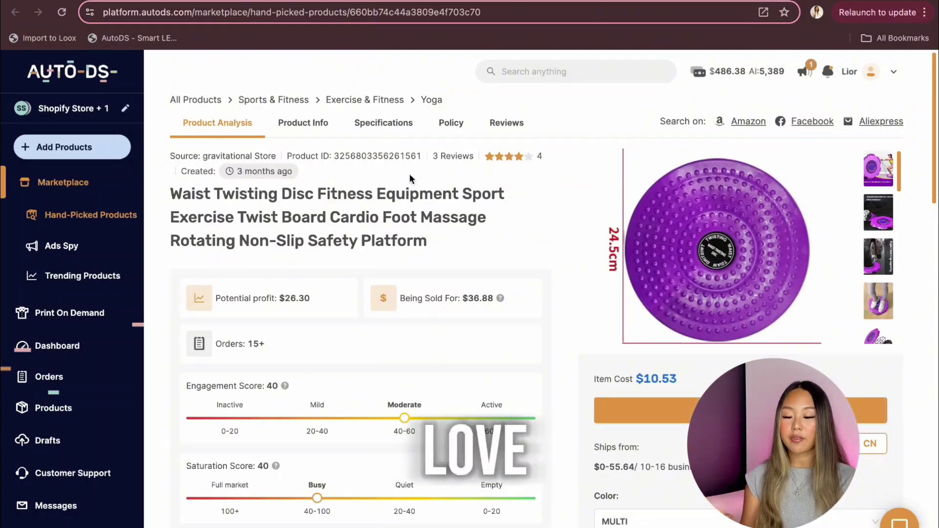
Review the waist twisting disc's TikTok ads in Social Ads, skipping ahead in the first video and checking the second.
scroll(410, 174, "down", 15)
scroll(409, 174, "up", 3)
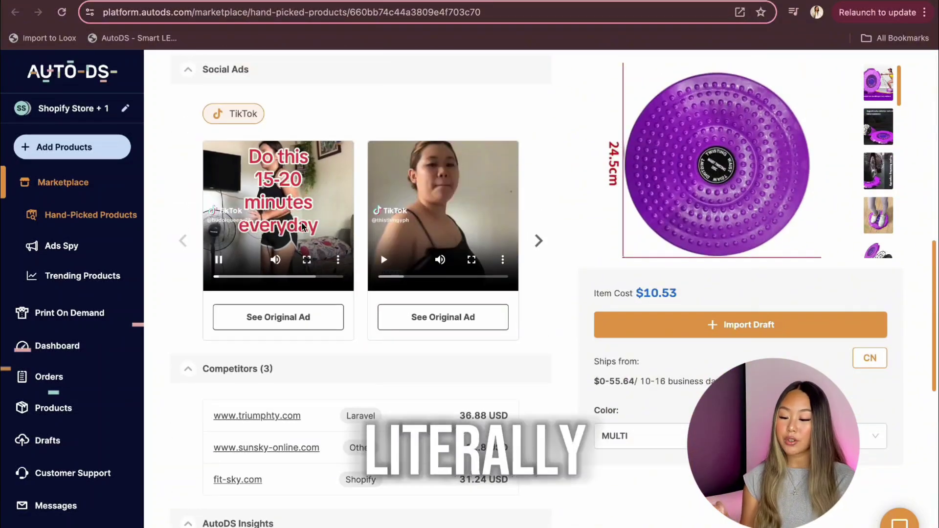
left_click(272, 277)
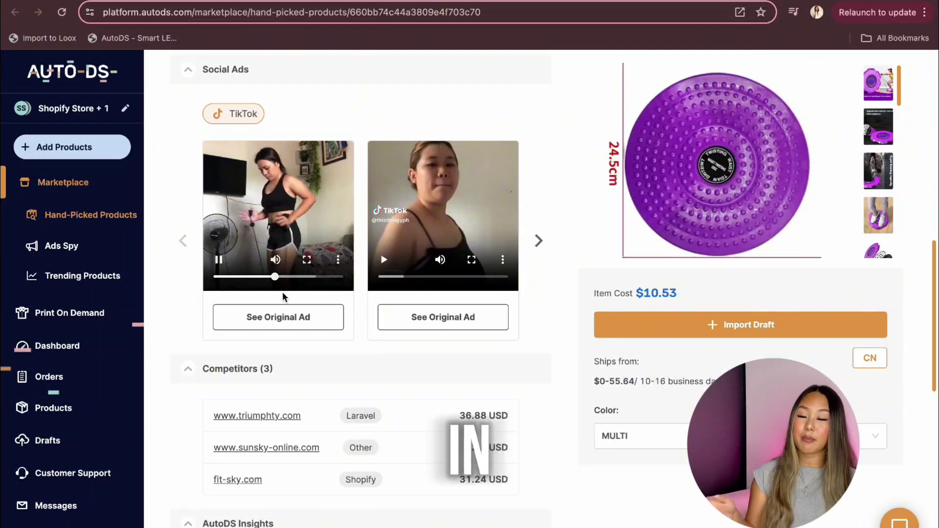
left_click(463, 282)
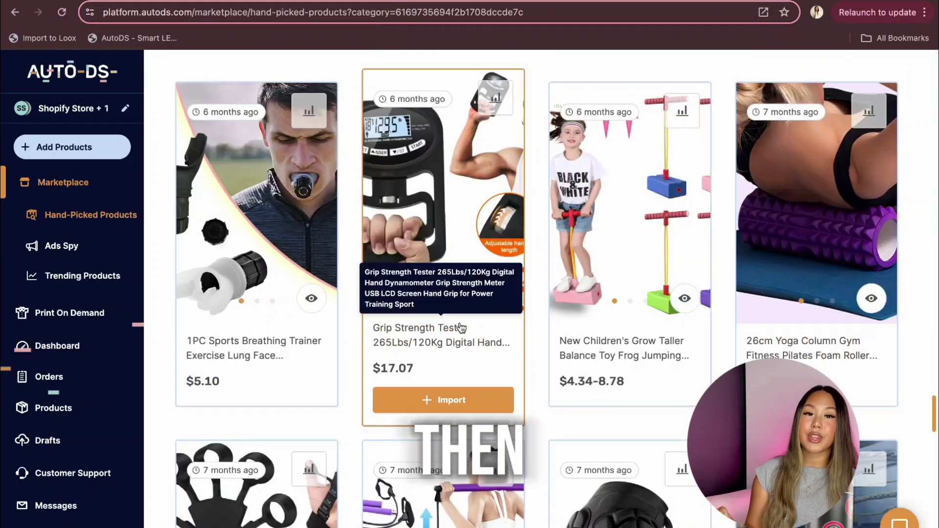
Flip through the New Fitness Yoga Pilates Bar's listing photos and open its product page to the Social Ads section.
scroll(462, 327, "down", 5)
scroll(461, 327, "down", 1)
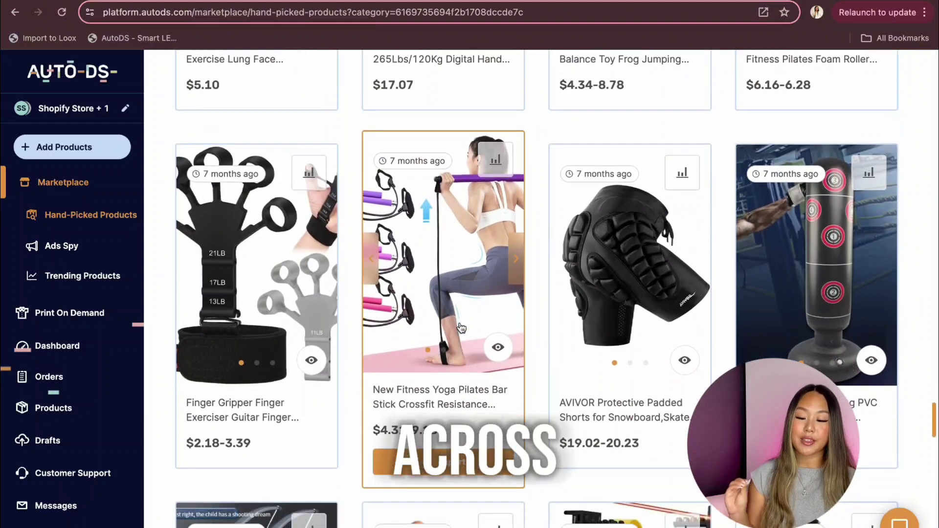
left_click(515, 260)
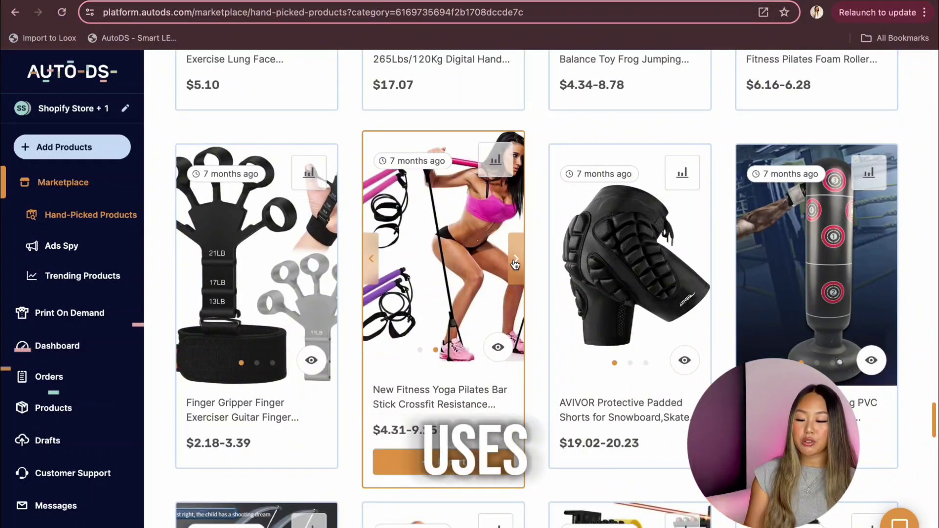
left_click(515, 261)
left_click(515, 261)
left_click(515, 260)
left_click(448, 289)
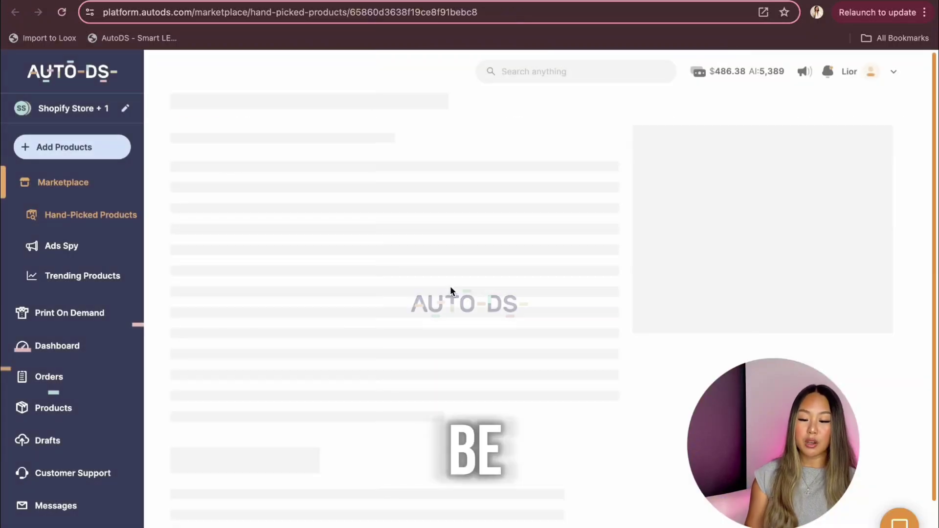
scroll(450, 289, "down", 12)
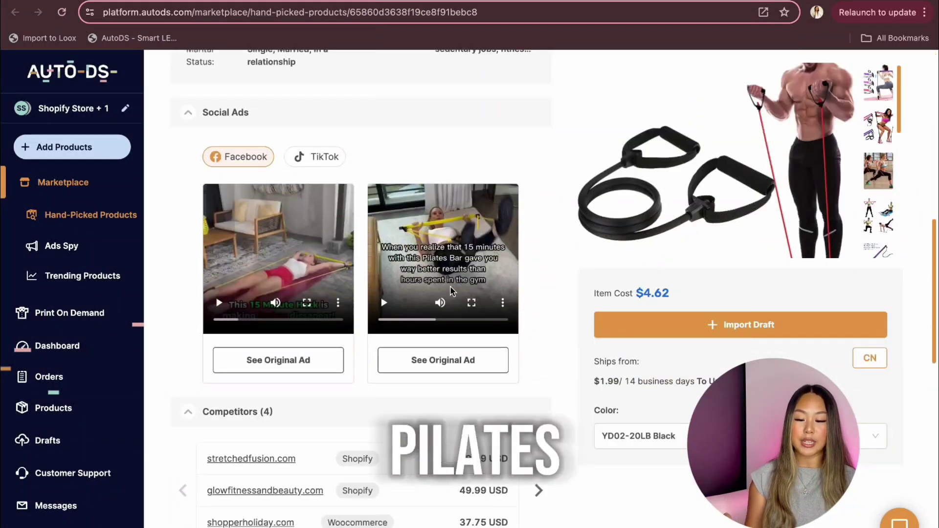
Review the Pilates bar's TikTok ads, pausing the second video, and check a competitor store's resistance band product page.
left_click(313, 158)
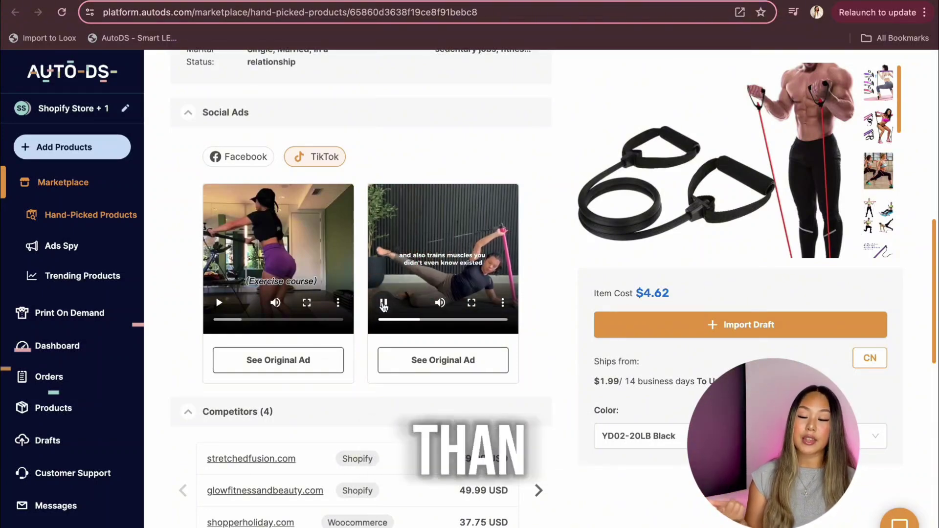
left_click(384, 305)
scroll(383, 306, "down", 3)
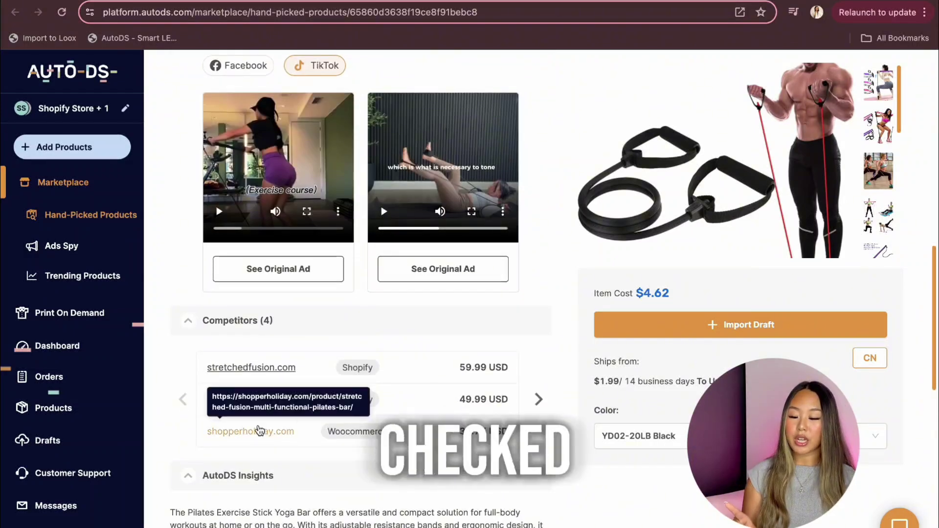
left_click(270, 367)
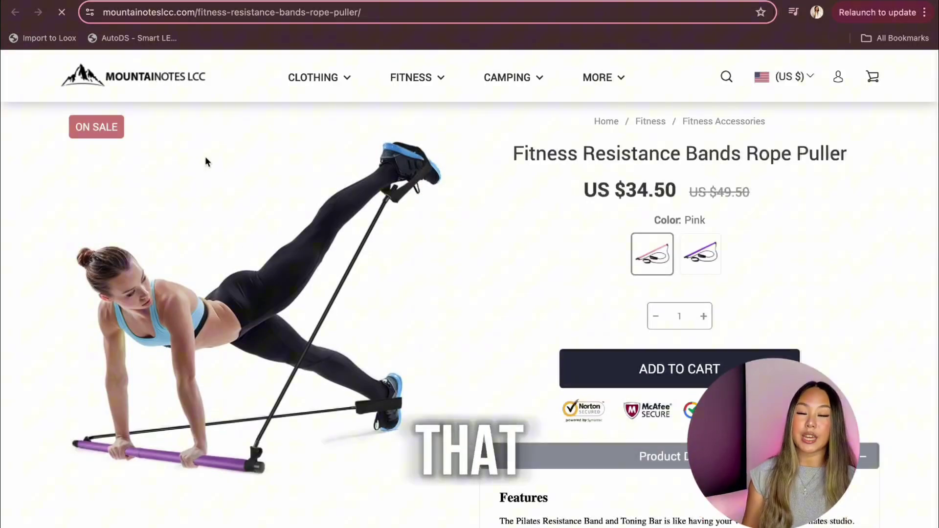
left_click(146, 76)
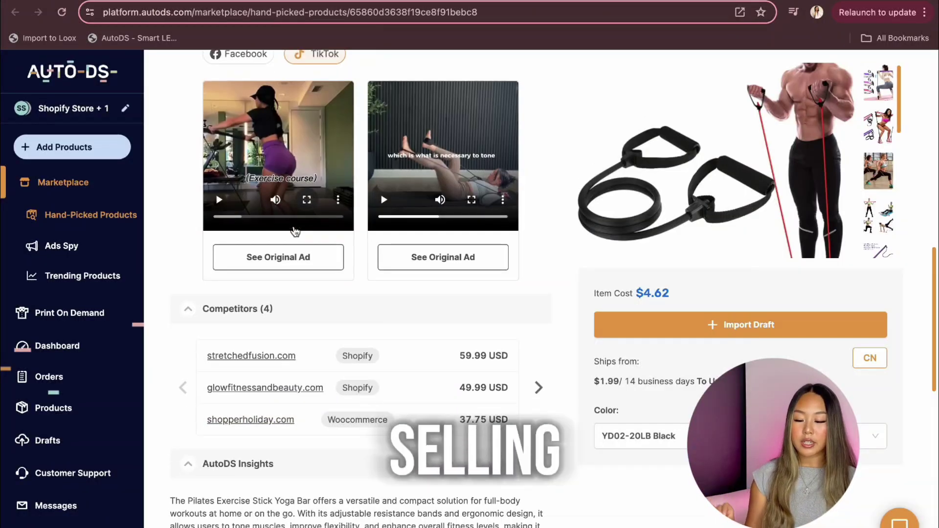
Go back over the Pilates bar's product analysis in AutoDS and flip through its listing photos.
scroll(295, 231, "down", 3)
scroll(450, 283, "up", 10)
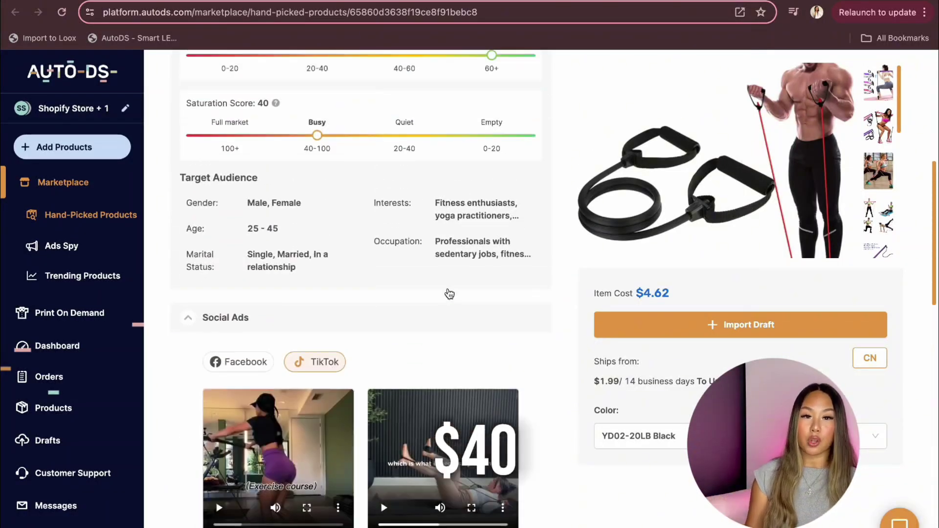
scroll(448, 290, "down", 1)
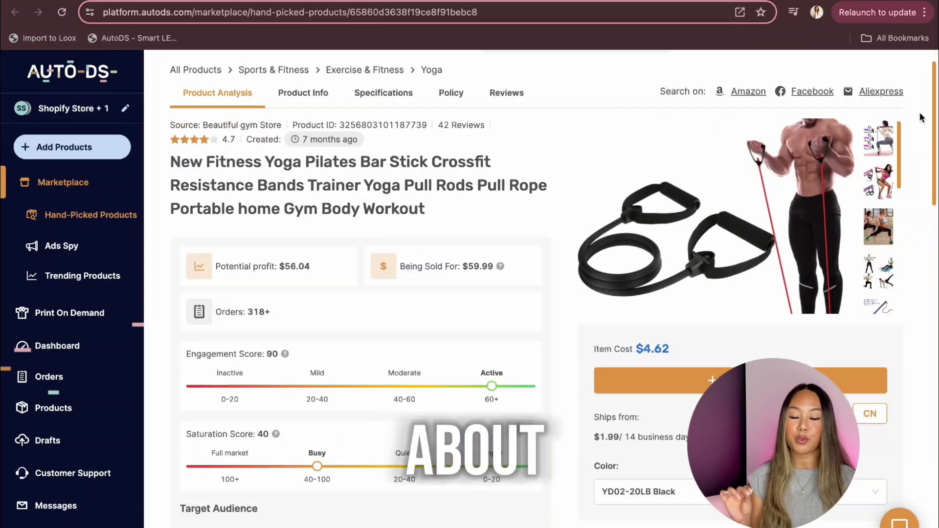
left_click(873, 186)
left_click(886, 153)
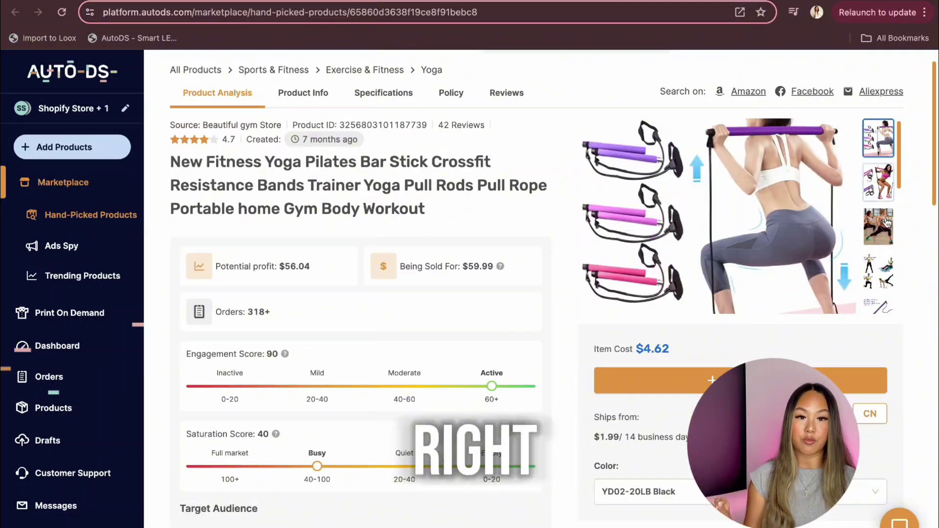
left_click(888, 278)
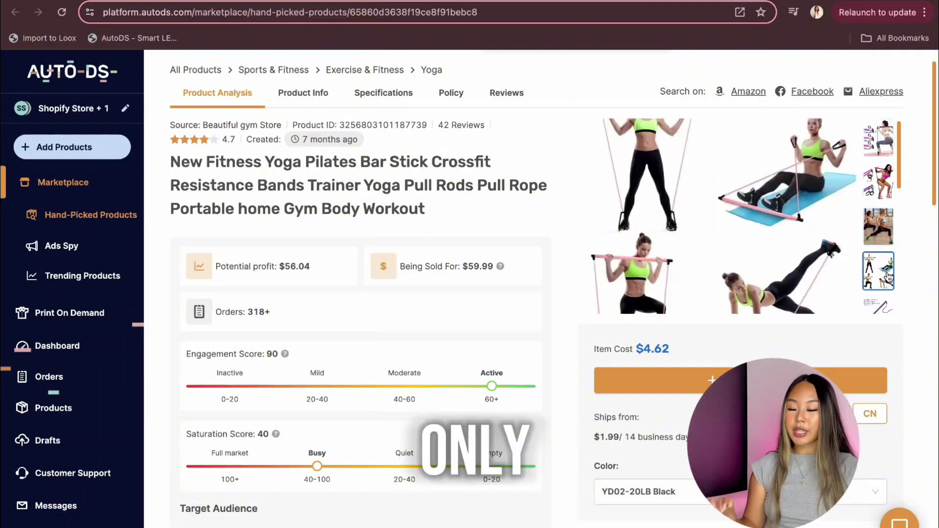
left_click(888, 308)
left_click(881, 283)
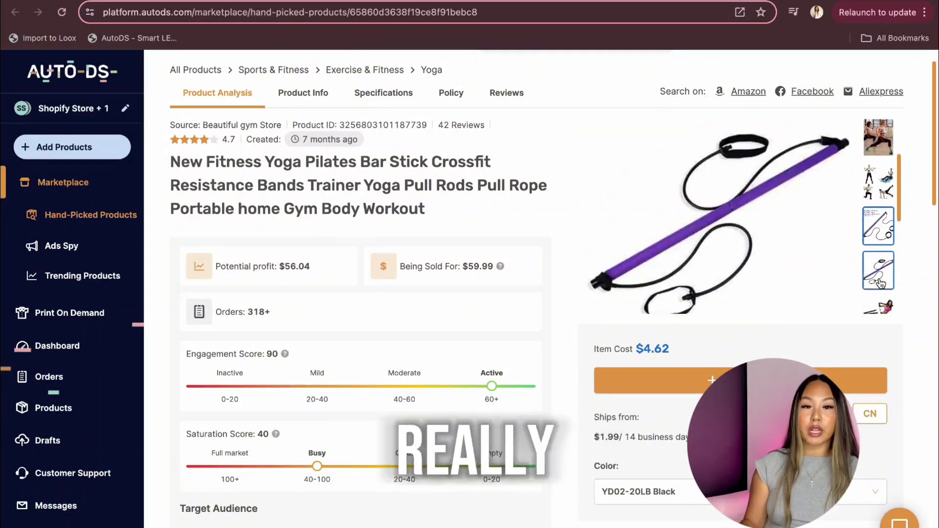
left_click(879, 228)
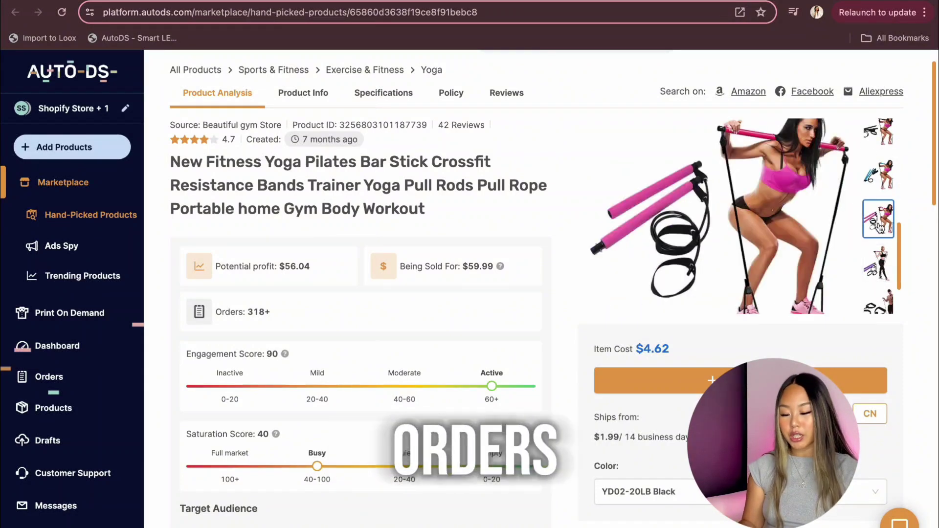
left_click(880, 243)
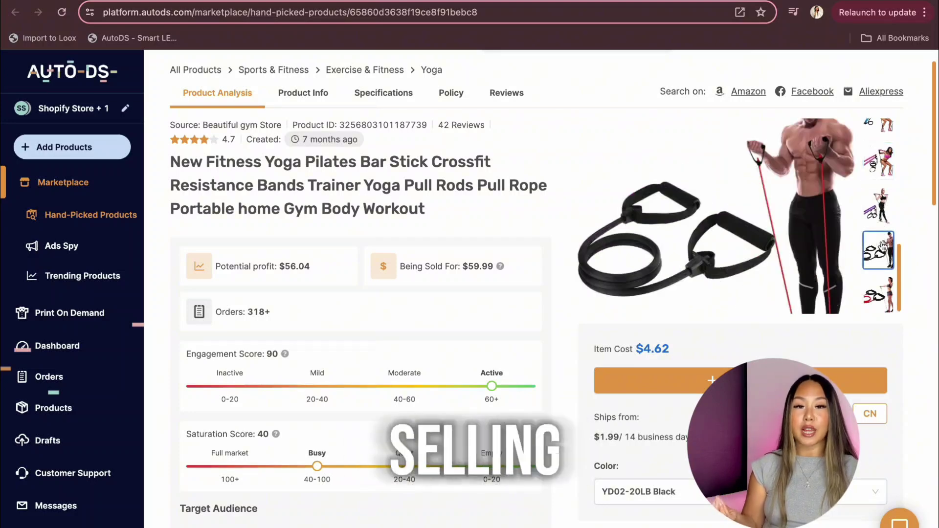
left_click(881, 221)
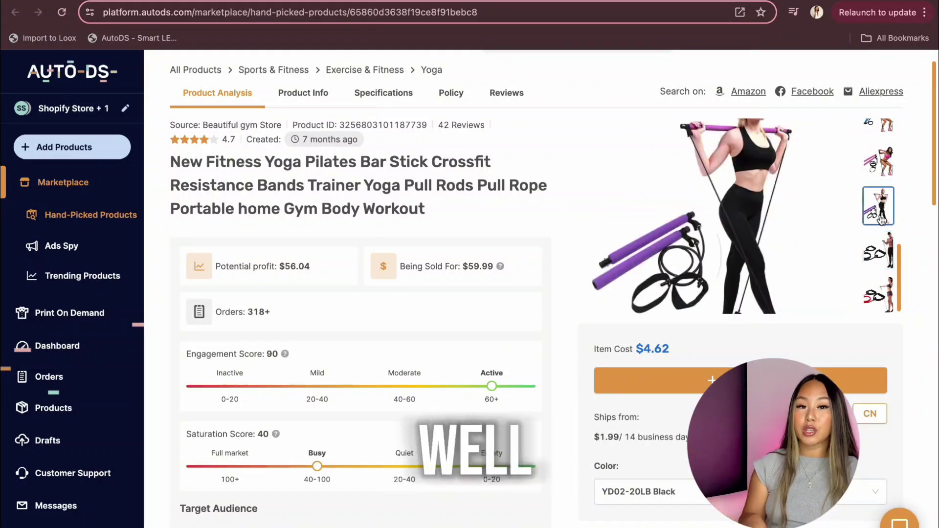
left_click(877, 166)
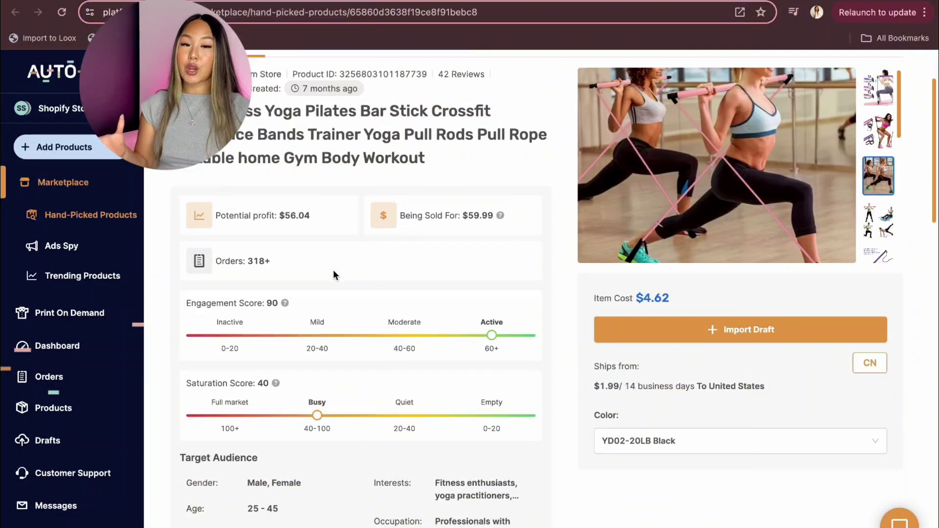
Import the Pilates bar into the AutoDS drafts.
scroll(332, 273, "up", 3)
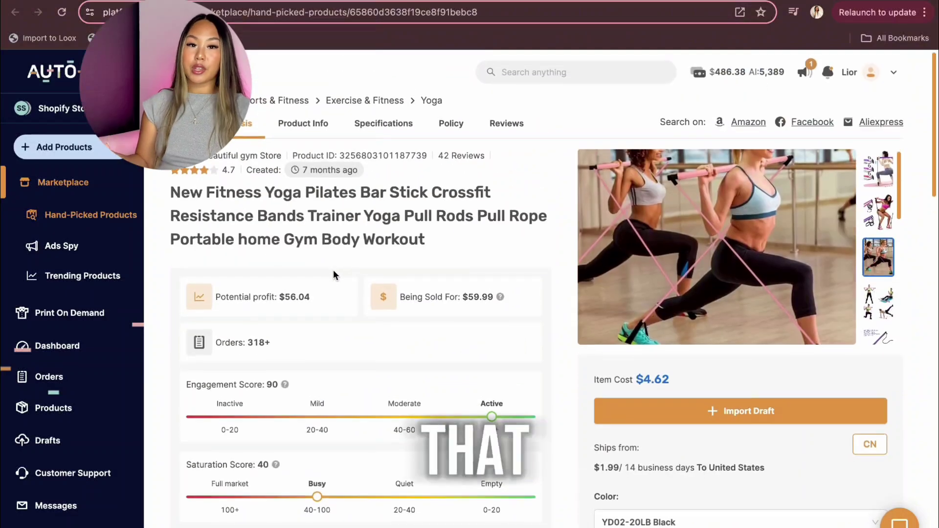
scroll(333, 275, "down", 1)
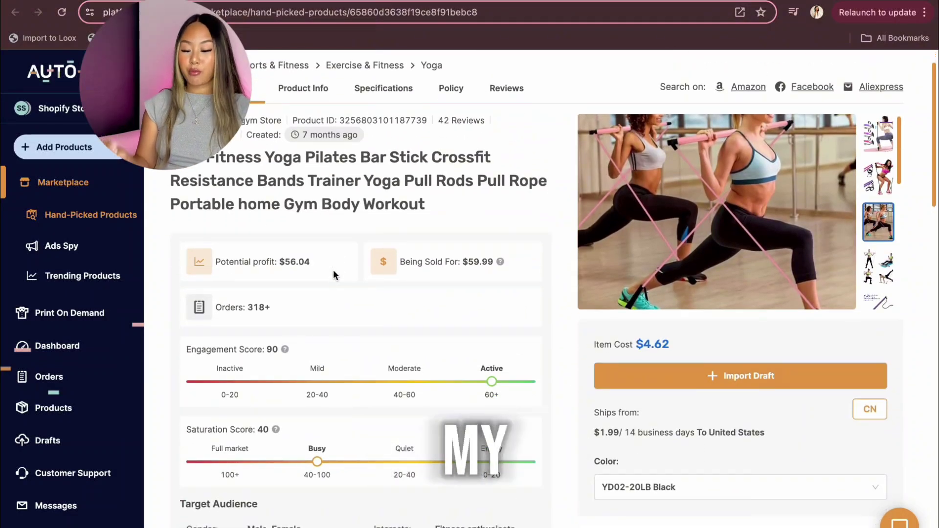
left_click(678, 387)
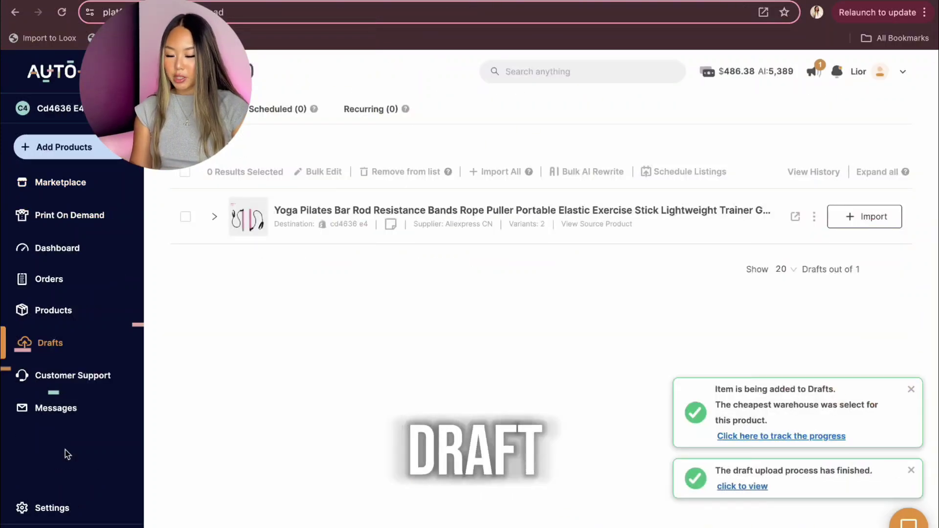
Expand the Yoga Pilates Bar draft and review its description, variants, item specifications and images.
left_click(214, 216)
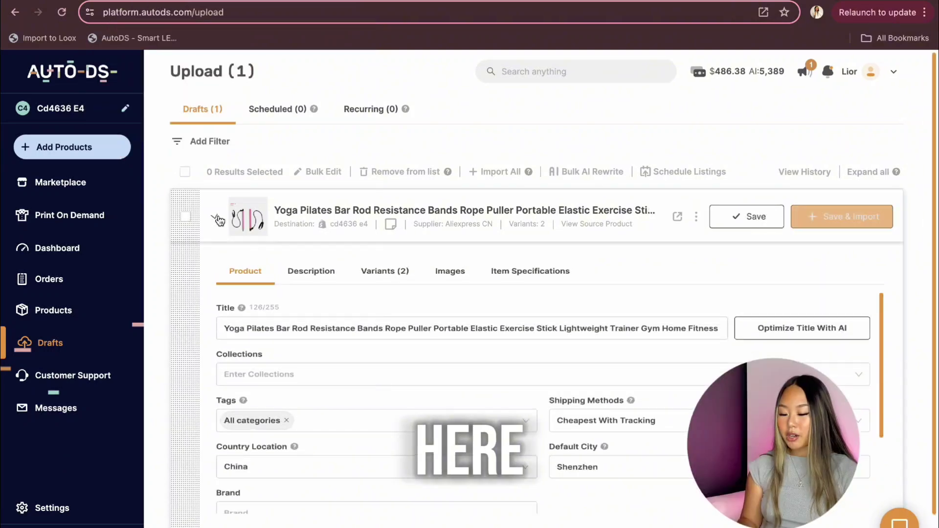
scroll(212, 254, "down", 1)
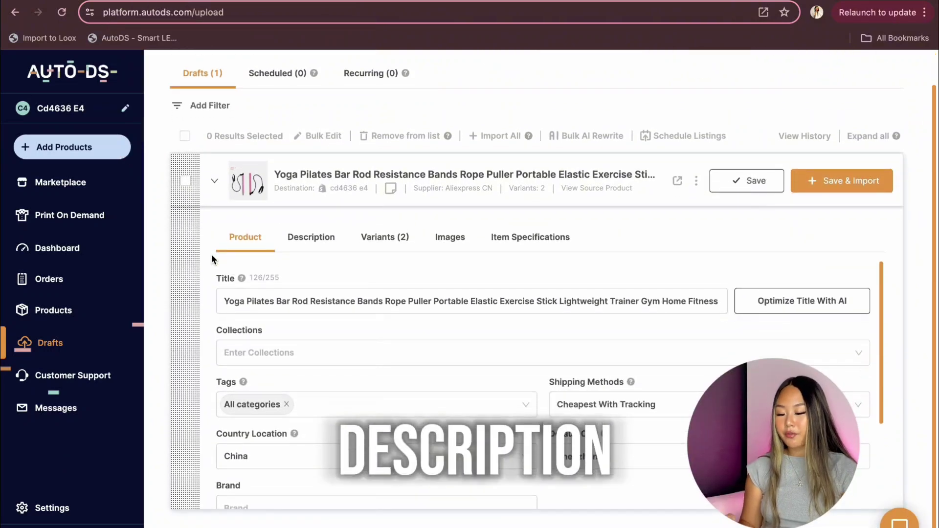
left_click(298, 244)
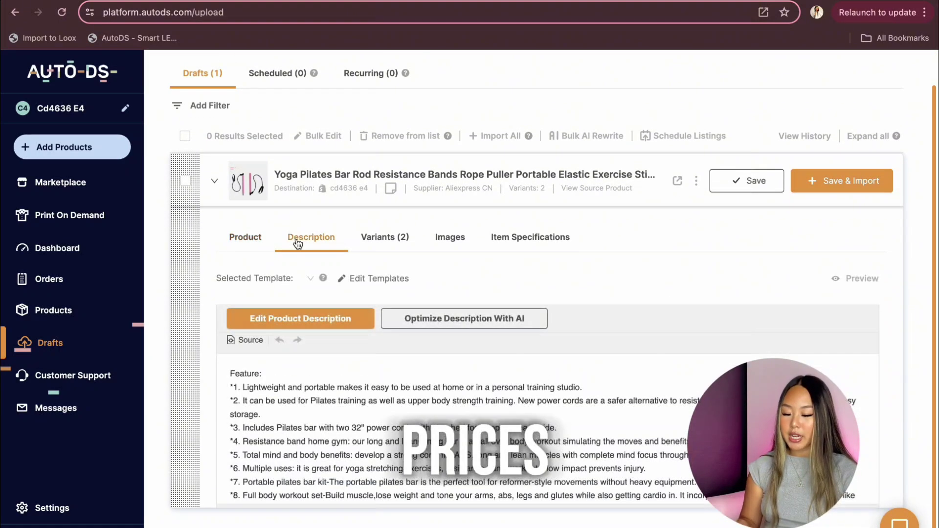
left_click(367, 250)
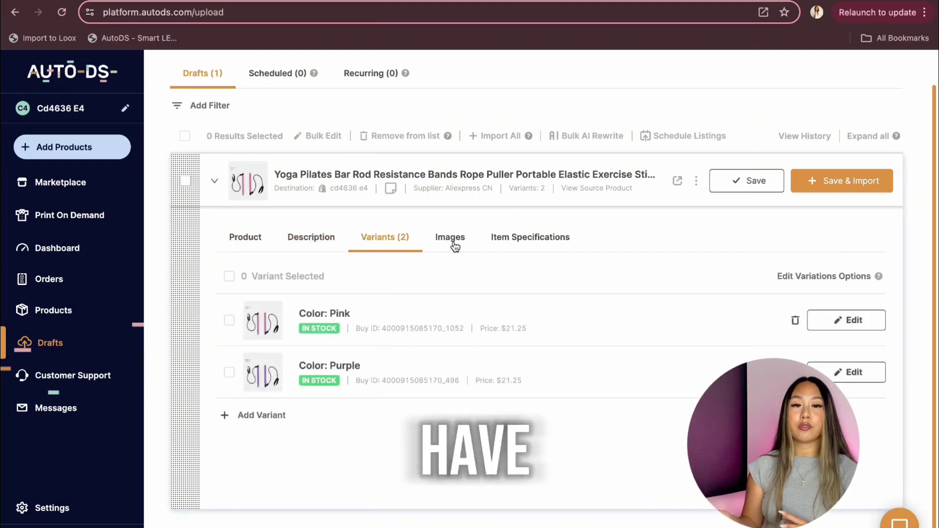
left_click(457, 245)
left_click(524, 247)
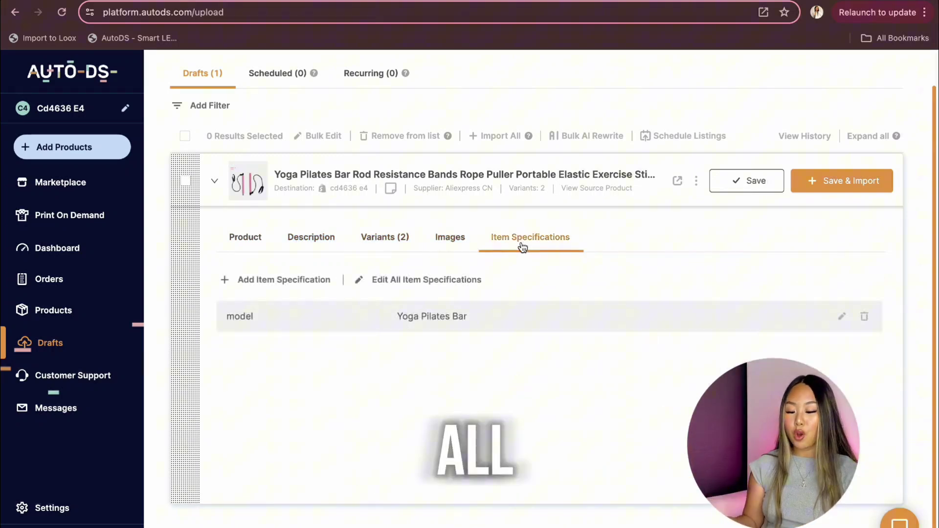
left_click(460, 242)
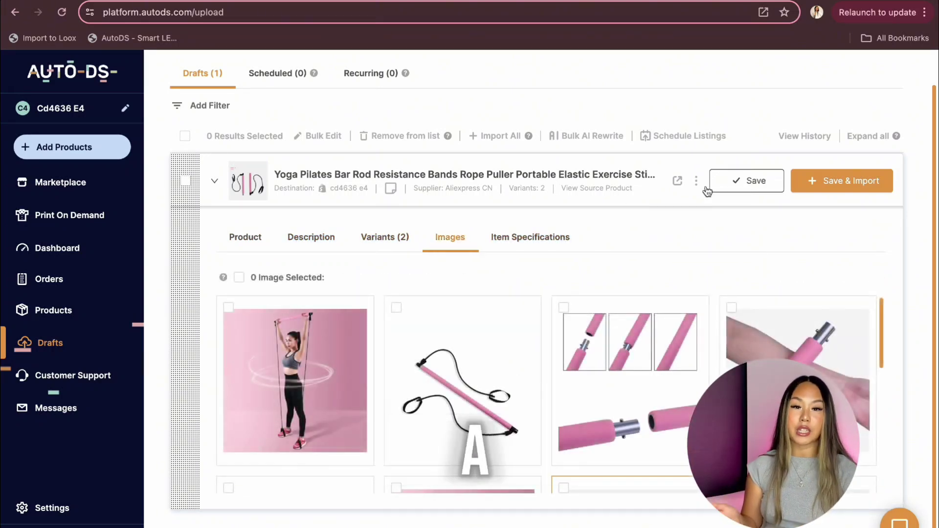
Save and import the draft to the store, then refresh the Shopify product list and open the new Yoga Pilates Bar product.
left_click(820, 189)
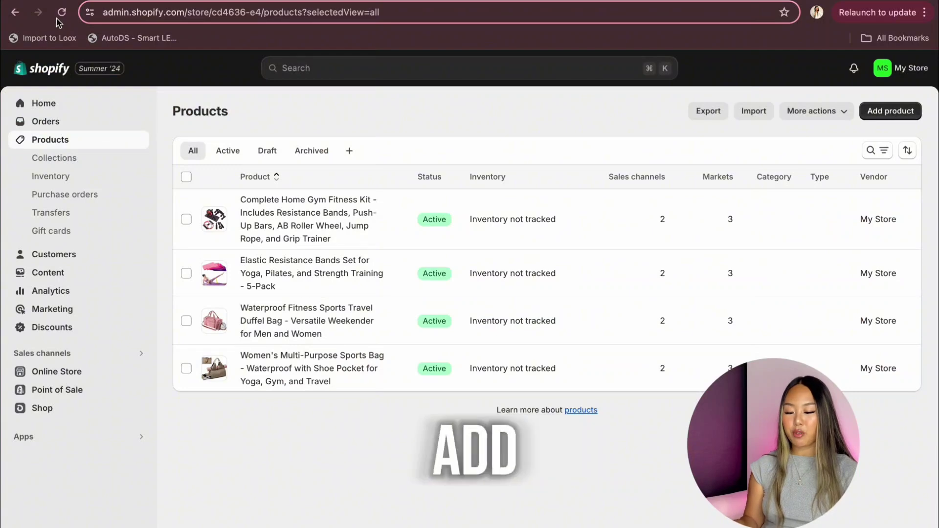
left_click(61, 18)
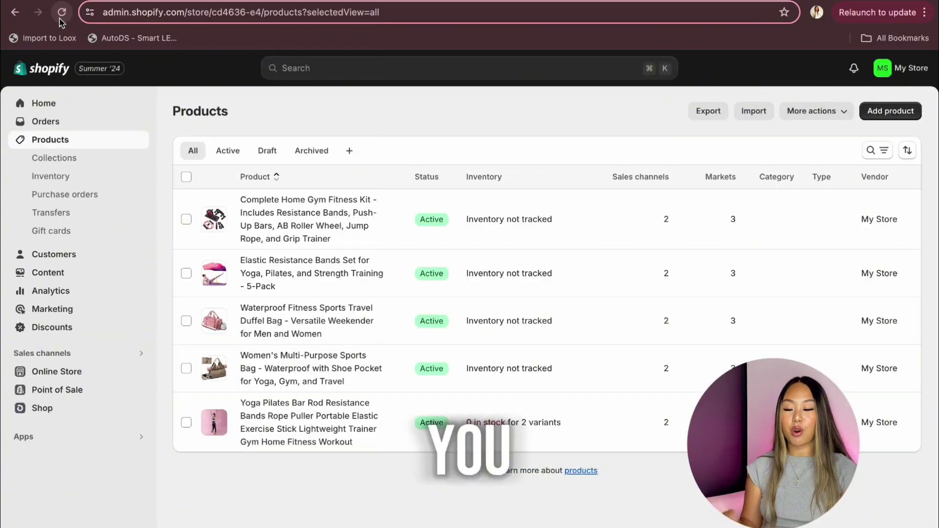
left_click(277, 420)
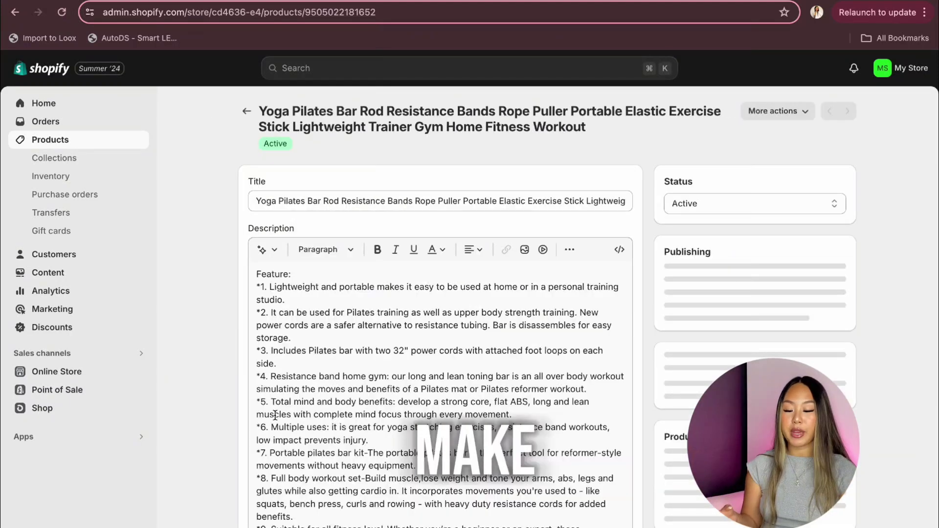
Replace the Yoga Pilates Bar's supplier description with the copied Pilates bar sales text and select all of it.
scroll(203, 486, "down", 5)
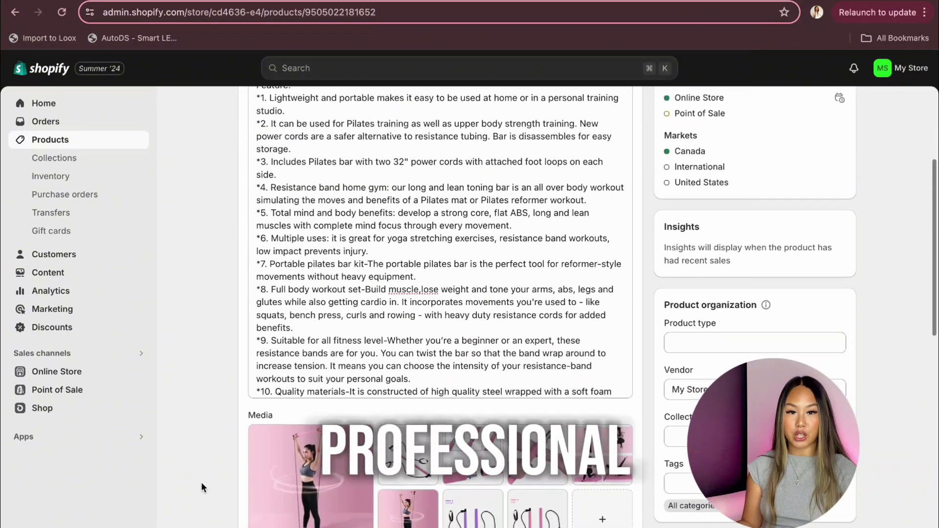
scroll(293, 300, "up", 4)
left_click(292, 299)
scroll(292, 299, "down", 10)
key("ctrl+a")
key("ctrl+v")
scroll(291, 309, "up", 5)
key("ctrl+a")
scroll(402, 373, "down", 10)
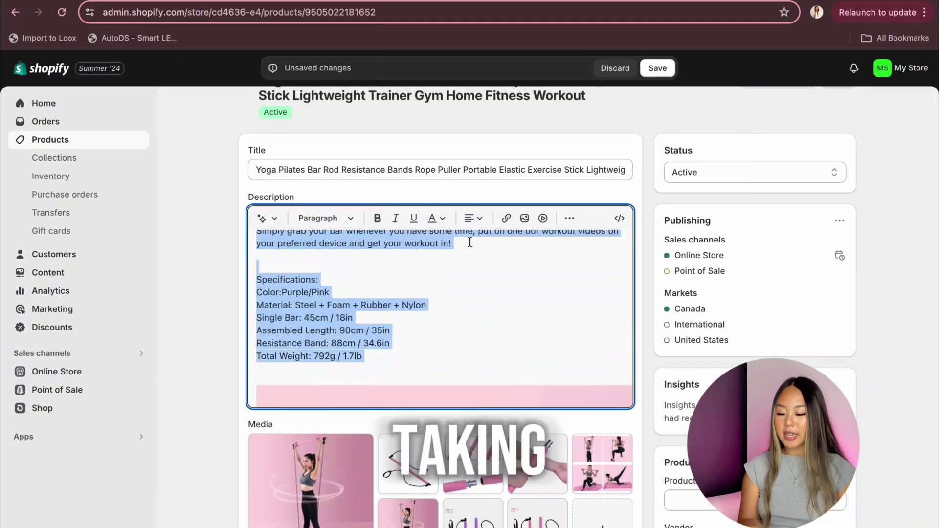
Adjust the description's formatting and tidy the spacing above the Specifications section.
left_click(473, 218)
left_click(367, 329)
scroll(366, 329, "down", 5)
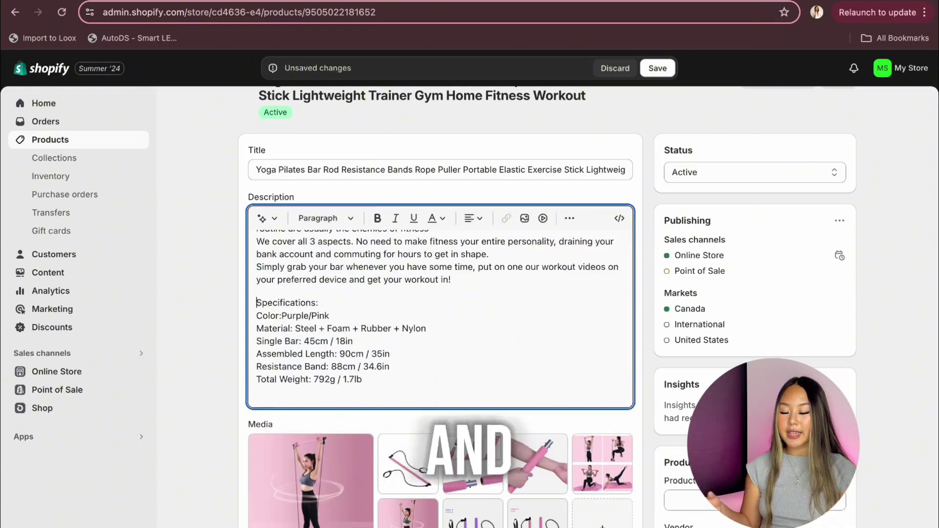
scroll(391, 294, "up", 5)
left_click(505, 266)
scroll(505, 266, "down", 3)
left_click(455, 344)
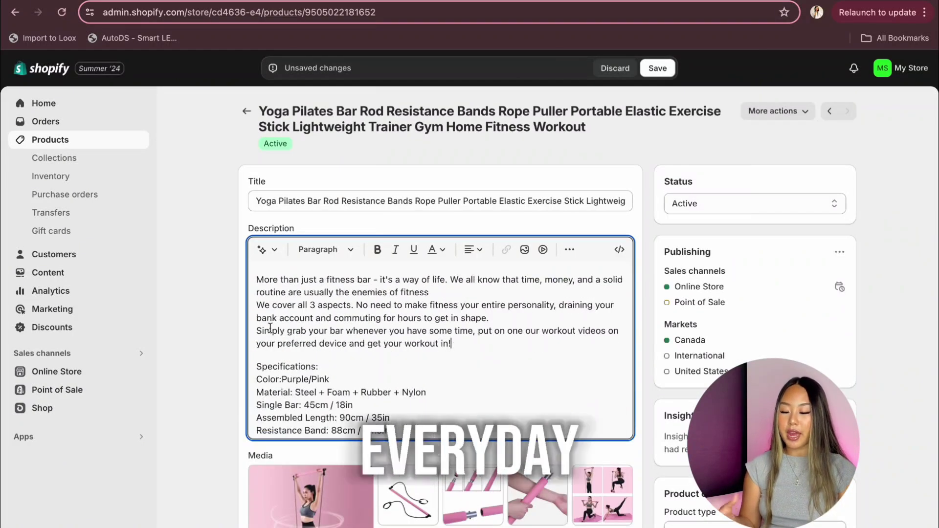
Adjust the line breaks between the description's bullet points and paragraphs.
scroll(270, 327, "up", 3)
left_click(430, 311)
key("Return")
scroll(430, 311, "down", 3)
key("Return")
key("Return")
key("BackSpace")
scroll(430, 311, "up", 3)
key("Return")
scroll(305, 368, "down", 3)
scroll(305, 367, "up", 6)
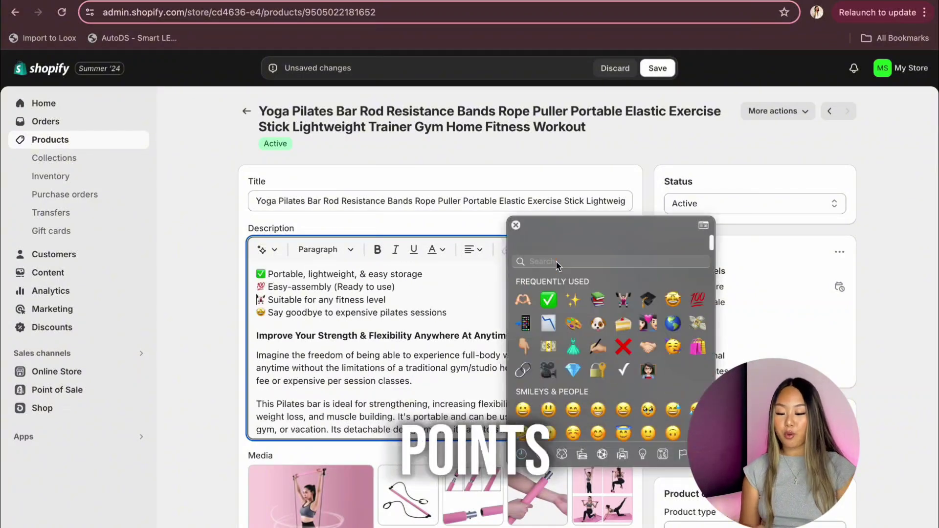
Use a yoga emoji for the "Suitable for any fitness level" bullet and change the product title to "Pilates Bar™".
type("yoga")
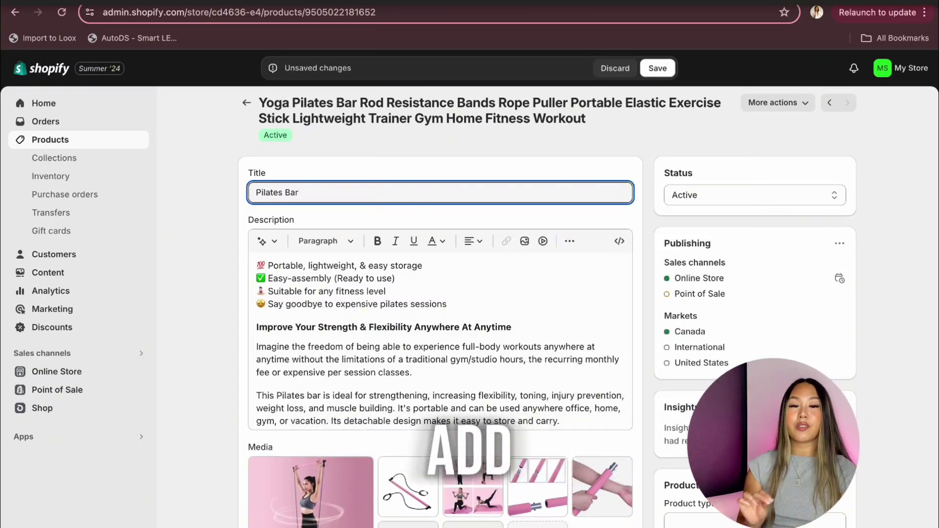
key("ctrl+super+space")
left_click(209, 245)
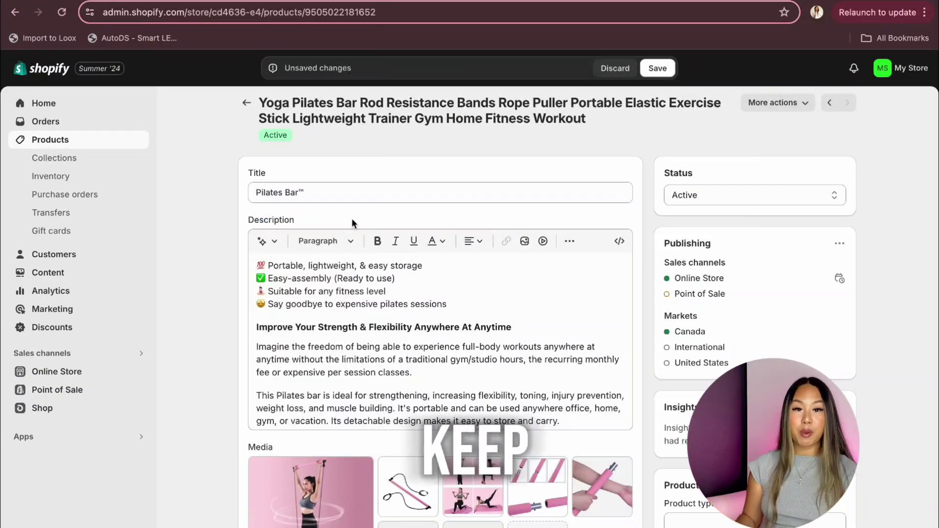
Reduce the exercise chart image in the product description from its original size to a smaller preset size.
scroll(352, 223, "down", 10)
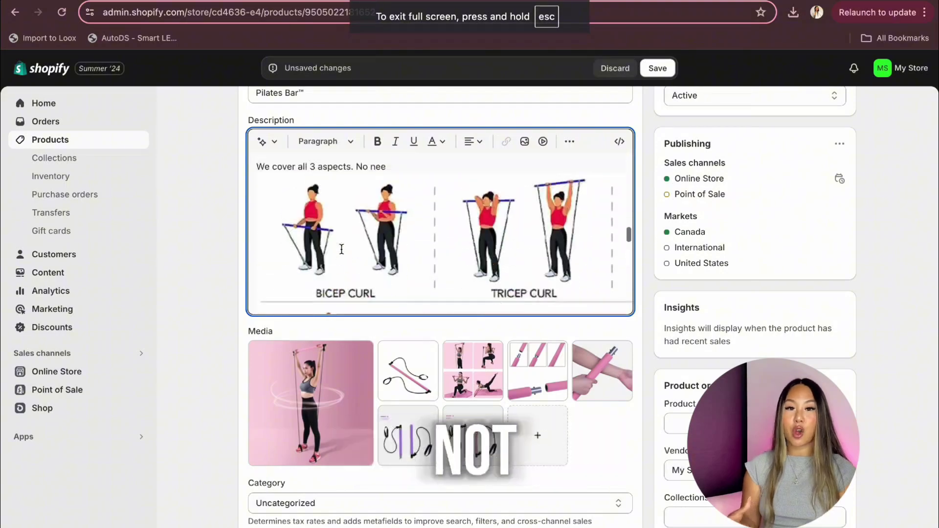
scroll(341, 248, "down", 5)
left_click(326, 229)
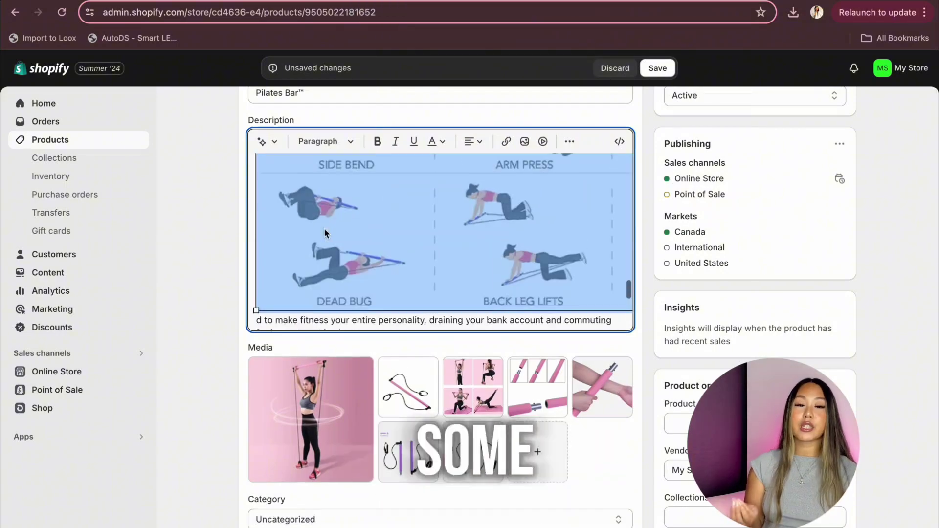
right_click(287, 270)
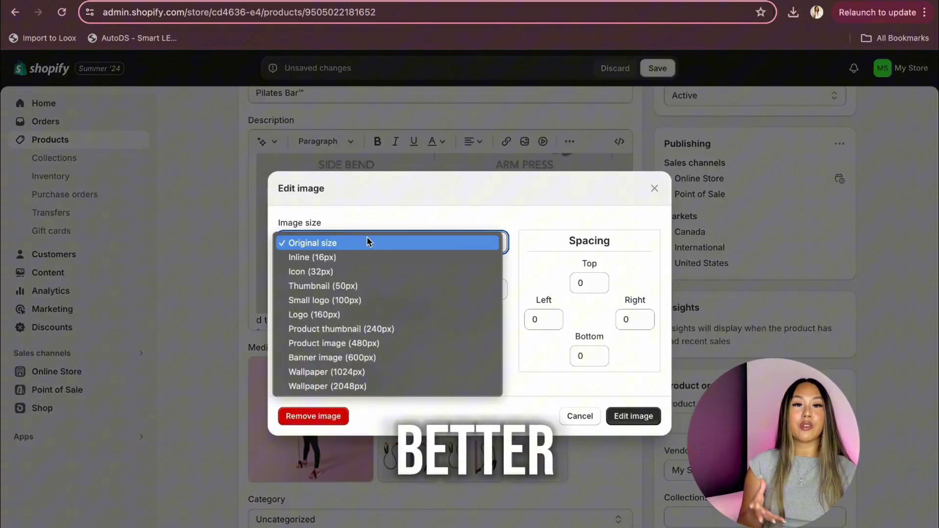
left_click(352, 386)
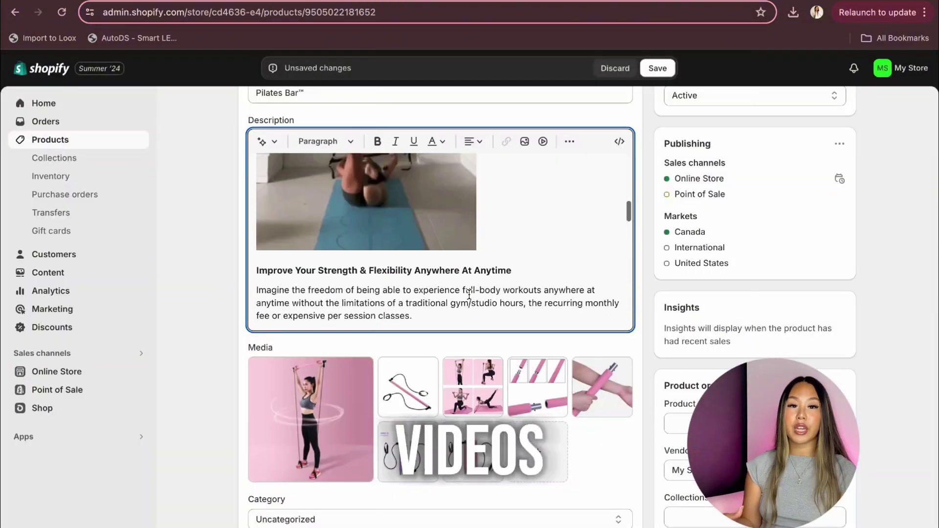
scroll(468, 295, "down", 6)
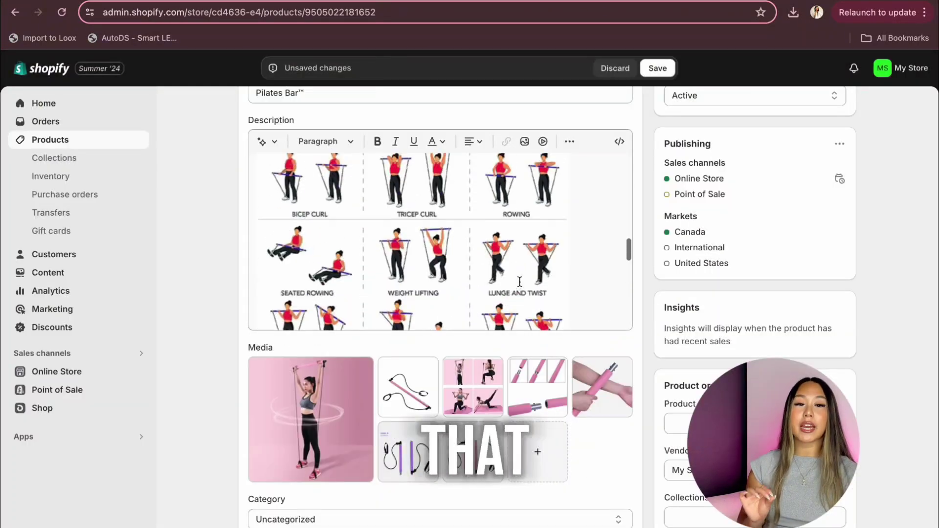
Centre-align the entire product description, from the emoji bullets through the images to the specifications.
scroll(519, 282, "up", 10)
left_click(255, 169)
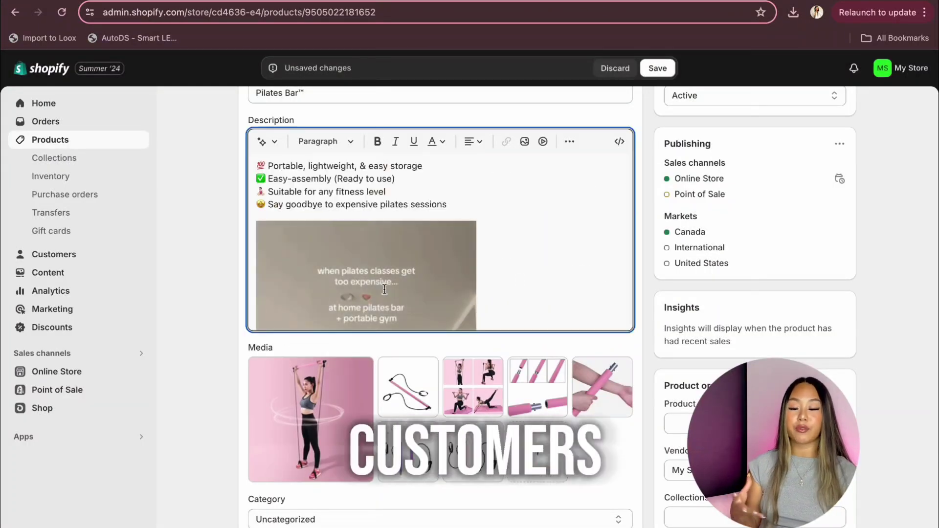
left_click_drag(254, 168, 440, 339)
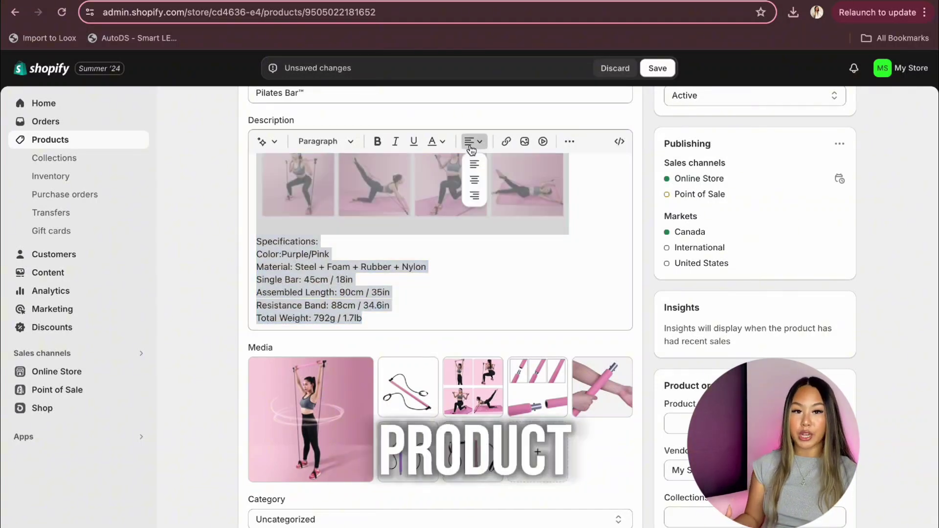
left_click(474, 142)
left_click(482, 173)
left_click(508, 259)
scroll(550, 277, "up", 4)
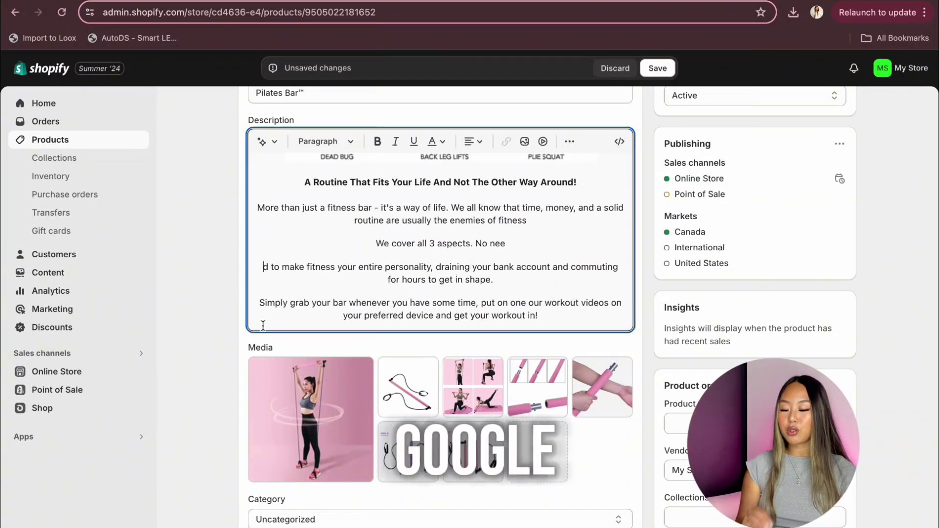
Rejoin the split word "need" in the description's sentence beginning "We cover all 3 aspects".
key("BackSpace")
scroll(326, 275, "down", 1)
scroll(325, 275, "up", 15)
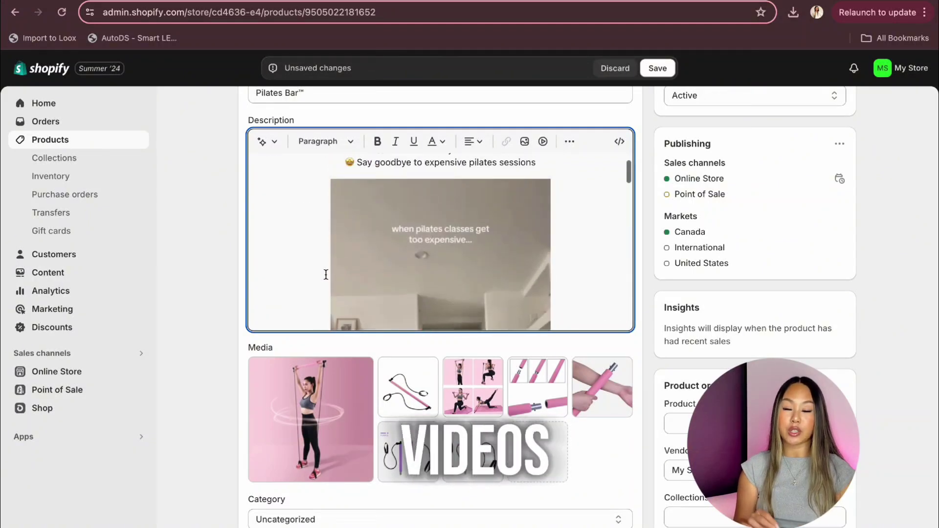
scroll(325, 274, "up", 2)
Switch to the Canva design and arrange the pink Pilates exercise photos on page 2.
left_click(452, 367)
left_click(617, 346)
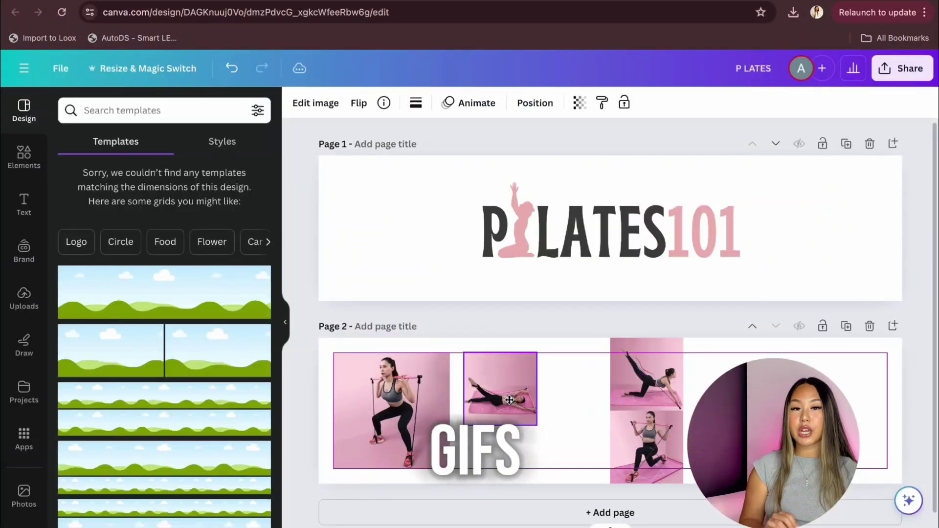
left_click_drag(503, 387, 636, 416)
left_click_drag(526, 406, 532, 409)
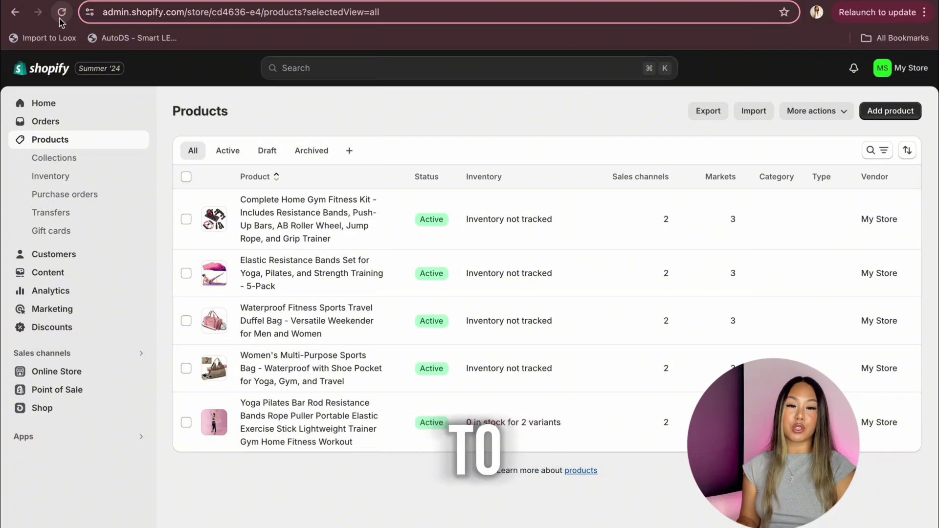
left_click(657, 71)
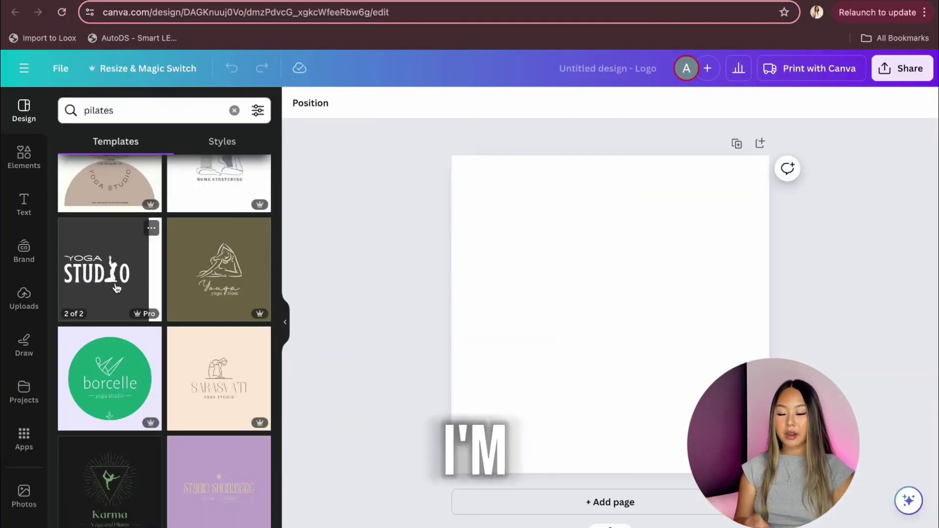
Apply the white version of the Yoga Studio logo template to the blank Canva design and delete the word "YOGA".
left_click(117, 288)
left_click(245, 313)
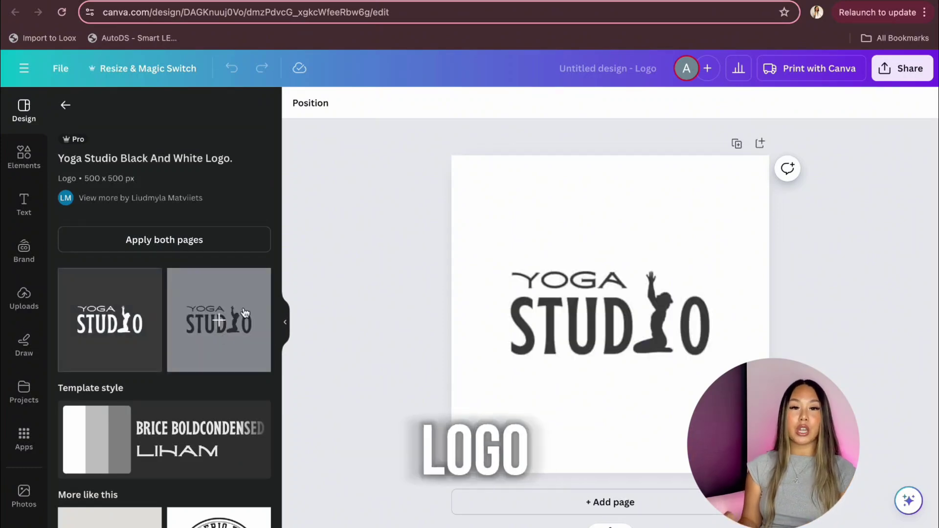
left_click(567, 280)
key("Delete")
Replace the word "STUDIO" with "P LATES" and place the kneeling figure in the gap as the letter I.
double_click(611, 325)
left_click(638, 329)
key("shift+Home")
type("P ")
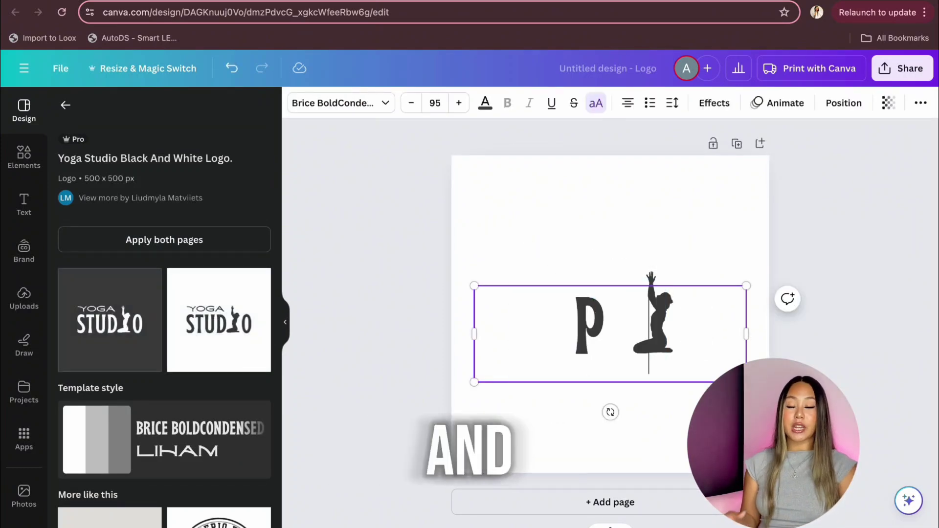
type("LATES")
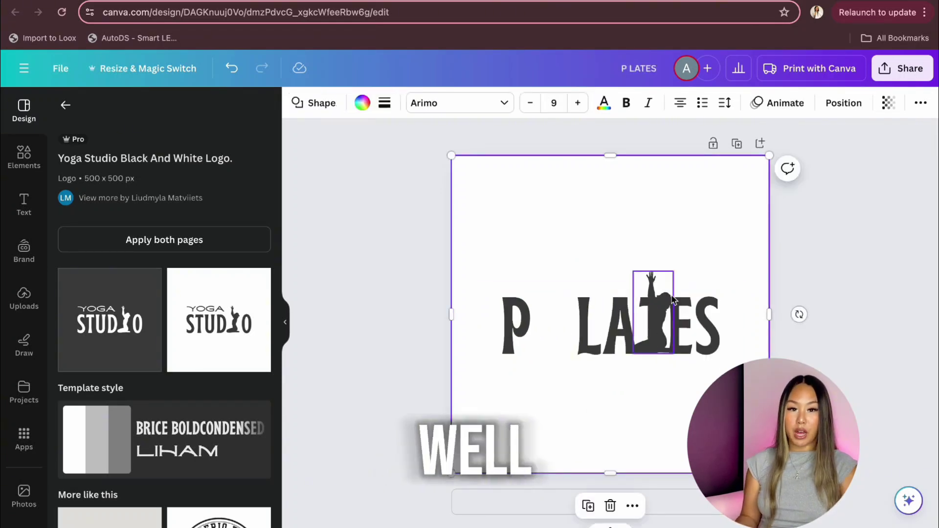
left_click_drag(663, 301, 520, 298)
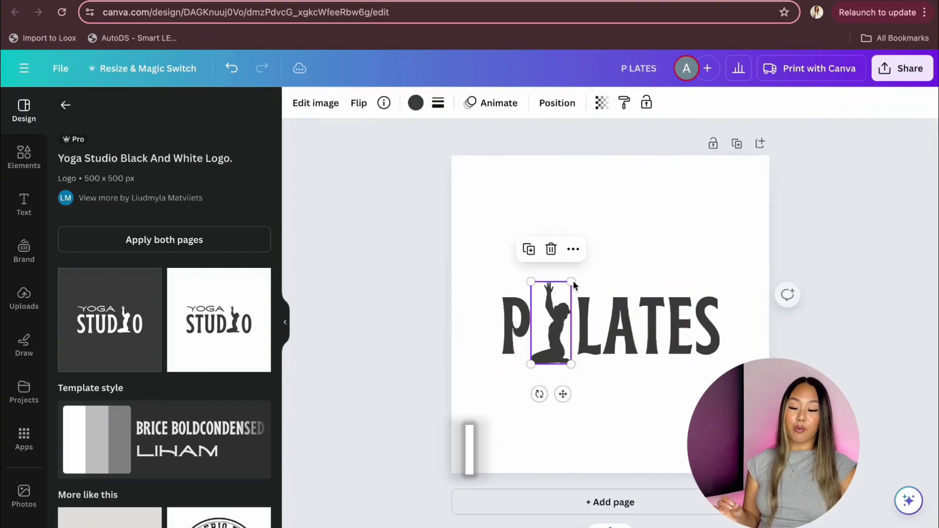
scroll(559, 295, "up", 3)
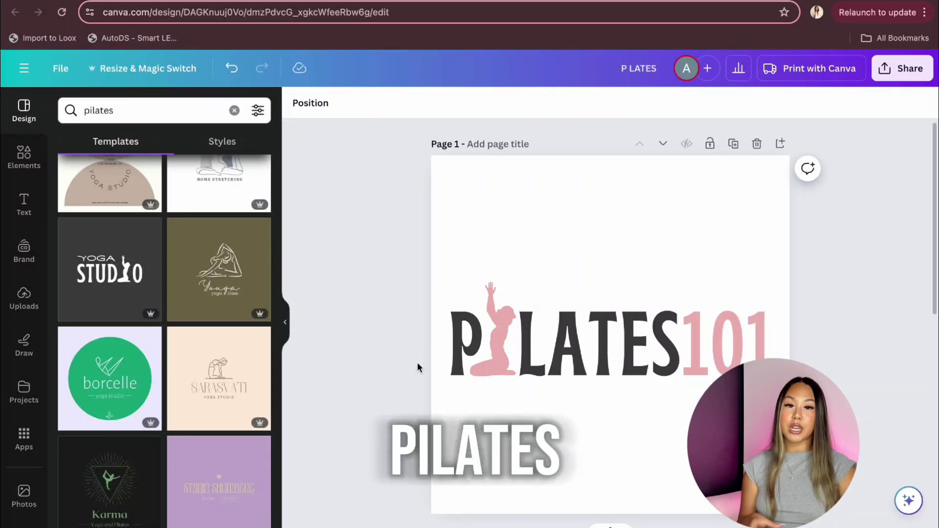
Download the finished Pilates101 logo from Canva and select it as the logo in the Shopify theme settings.
left_click(903, 68)
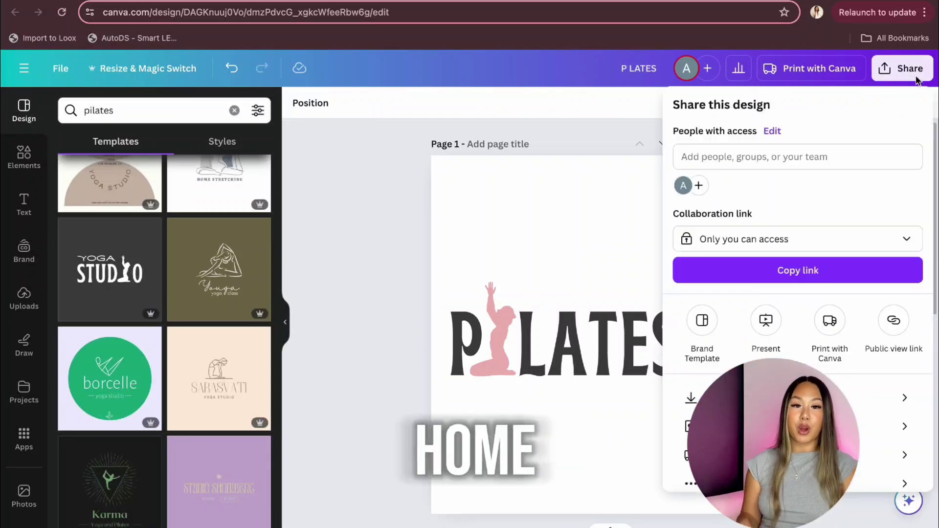
left_click(687, 399)
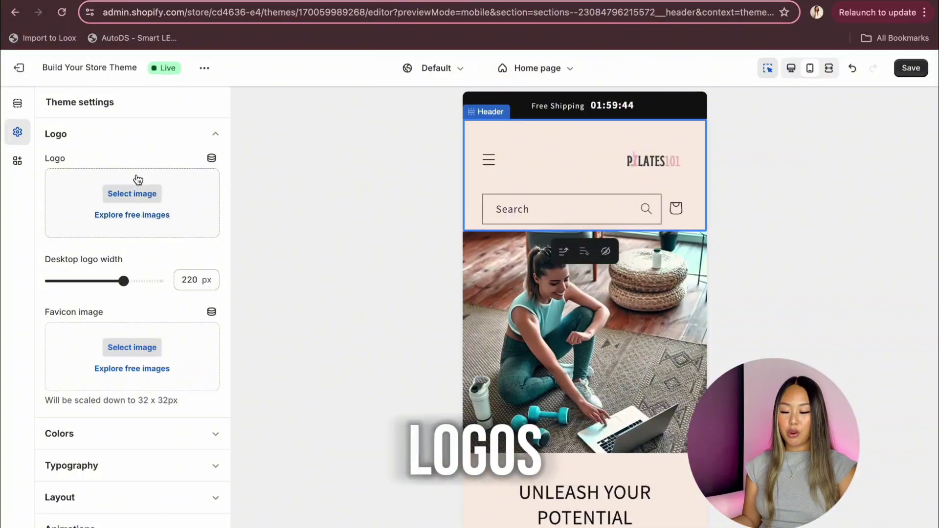
left_click(136, 194)
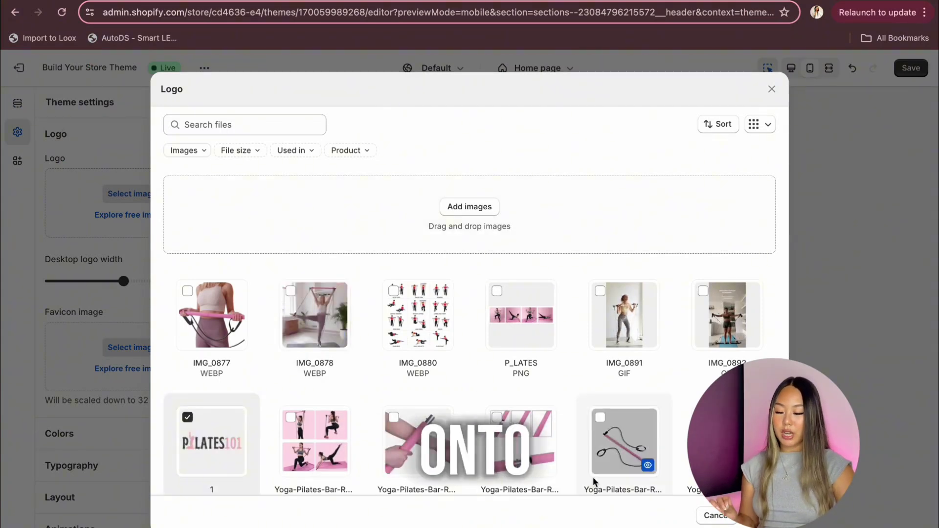
left_click(740, 517)
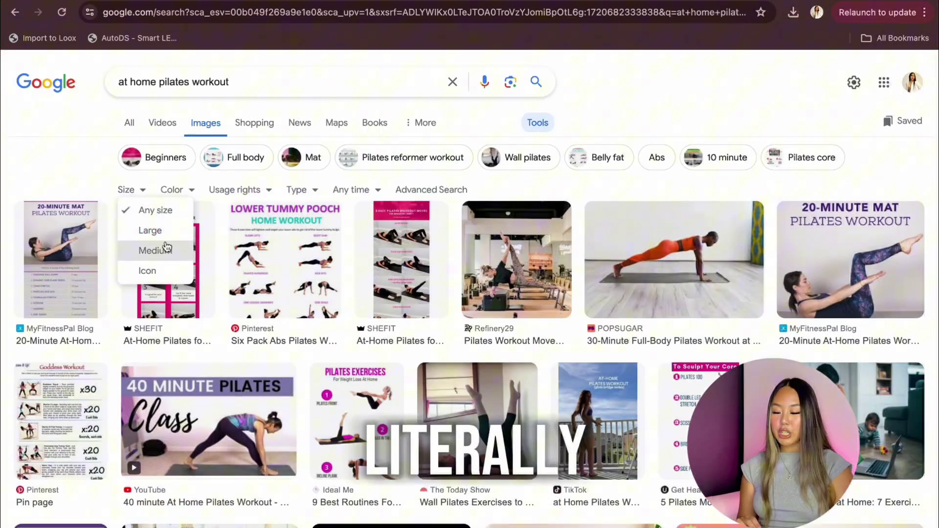
Browse Google Images results for "at home pilates workout" and open similar photos suitable for the store's home page.
scroll(206, 289, "down", 10)
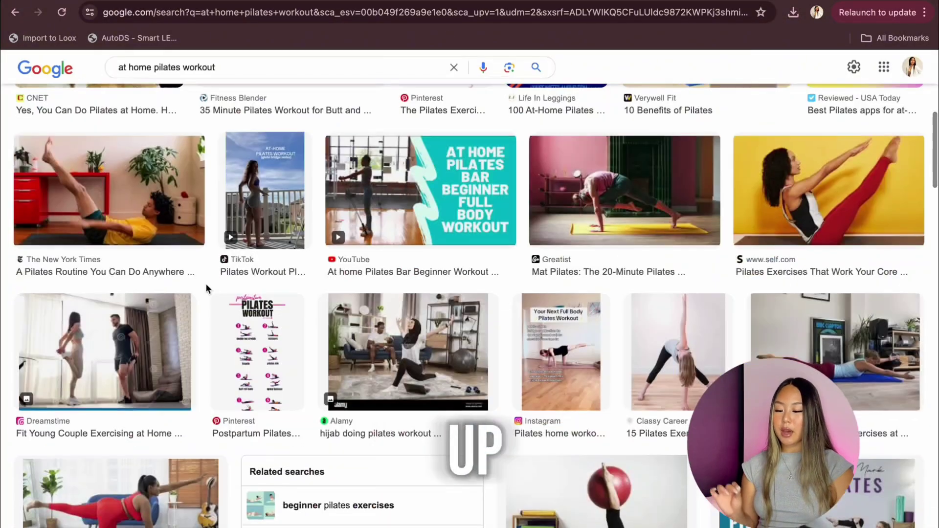
scroll(206, 288, "down", 15)
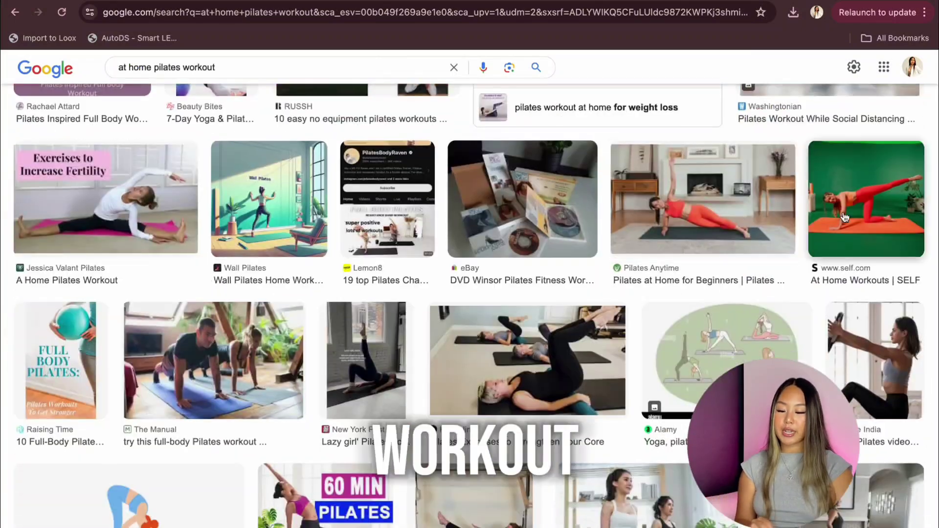
left_click(870, 181)
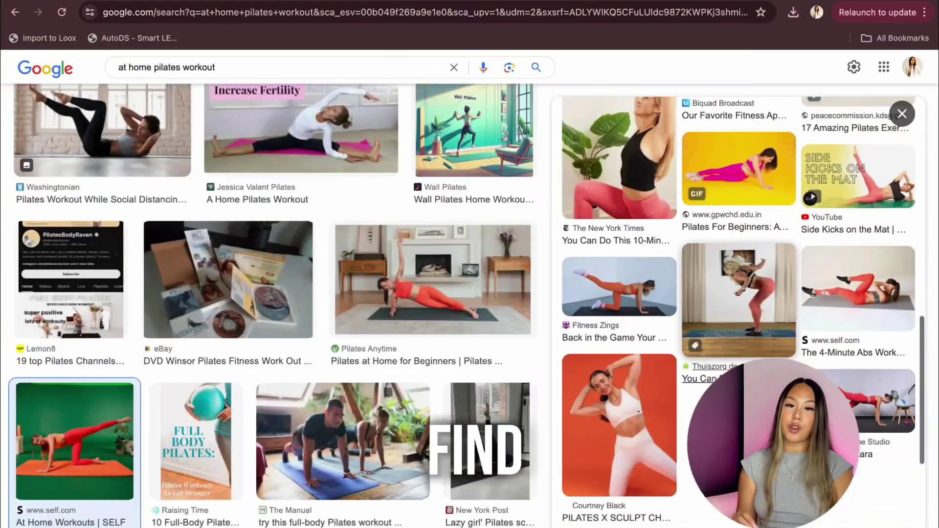
scroll(373, 456, "down", 15)
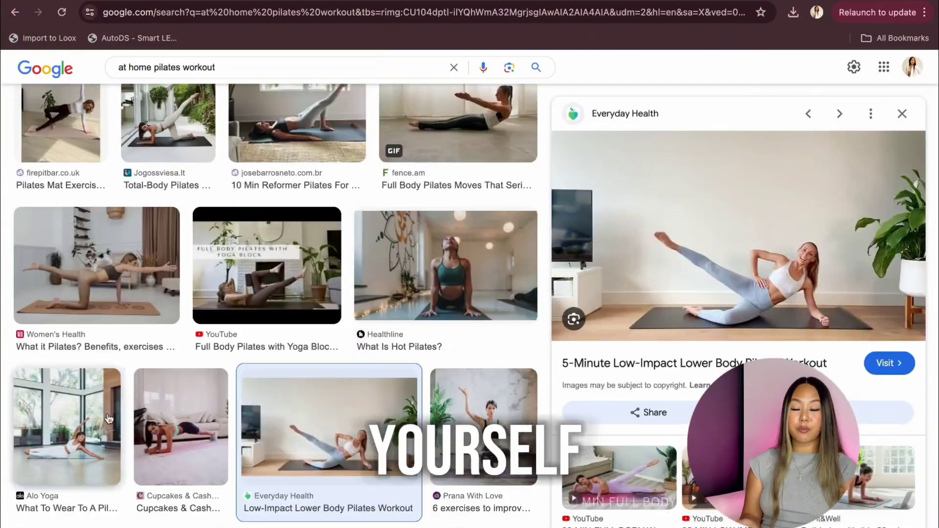
left_click(475, 365)
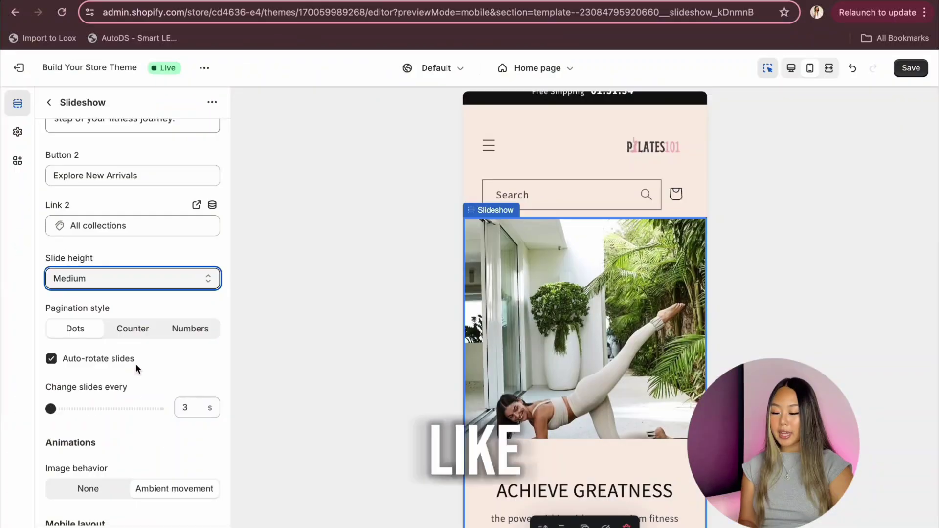
scroll(136, 363, "up", 2)
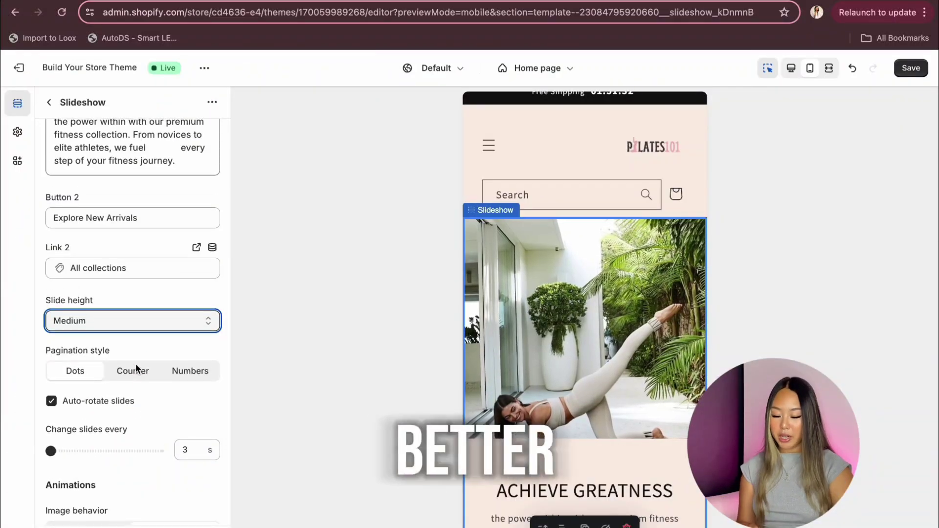
scroll(136, 366, "up", 5)
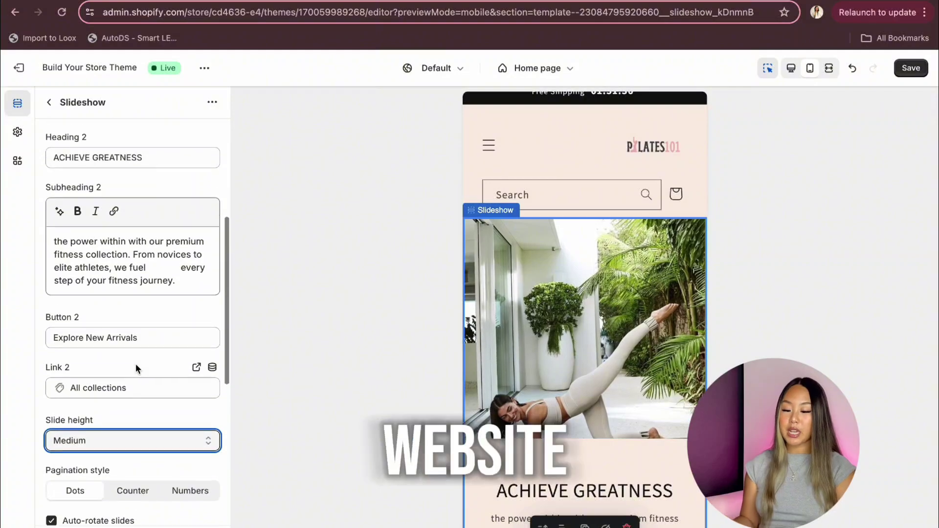
scroll(136, 367, "up", 12)
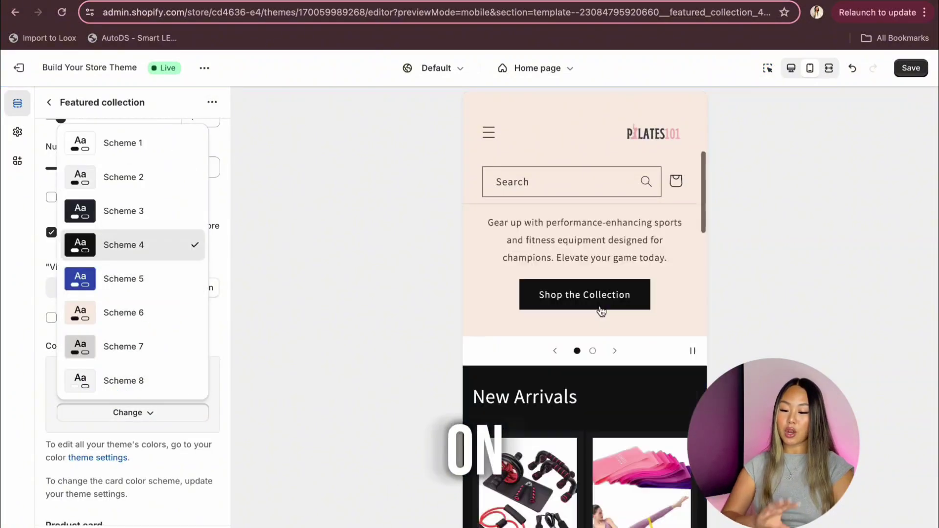
Change the New Arrivals featured collection's color scheme to Scheme 1.
left_click(132, 144)
scroll(171, 366, "down", 6)
left_click(133, 321)
left_click(128, 338)
scroll(130, 257, "up", 4)
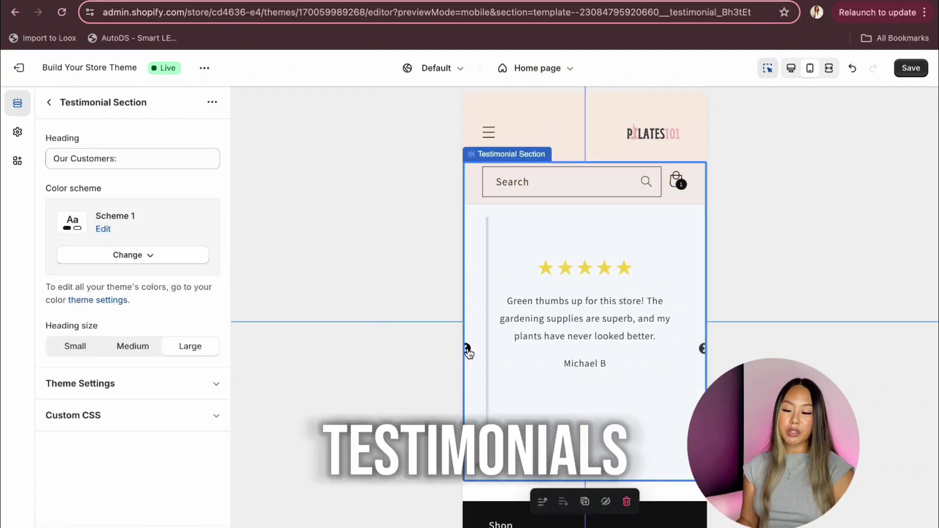
Check the existing testimonials, search AliExpress for "pilates bar" and examine a listing's customer reviews.
left_click(467, 349)
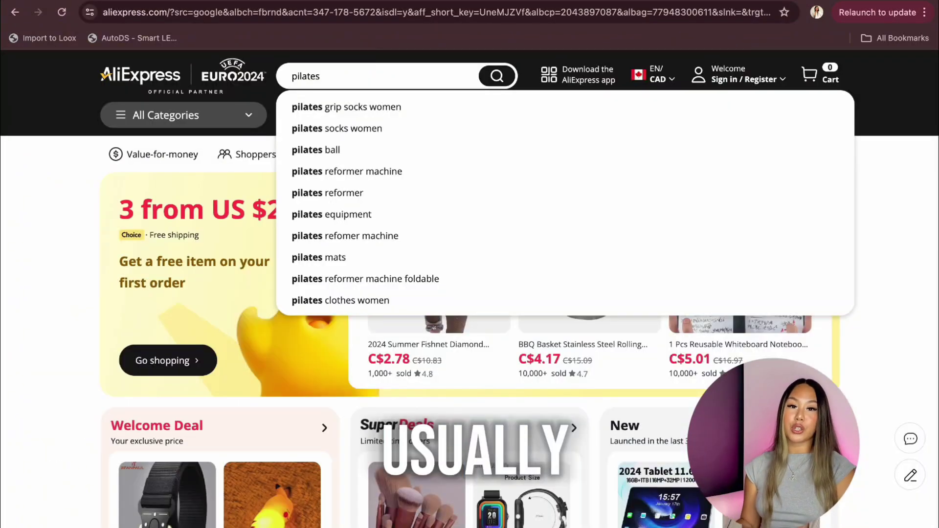
type("r")
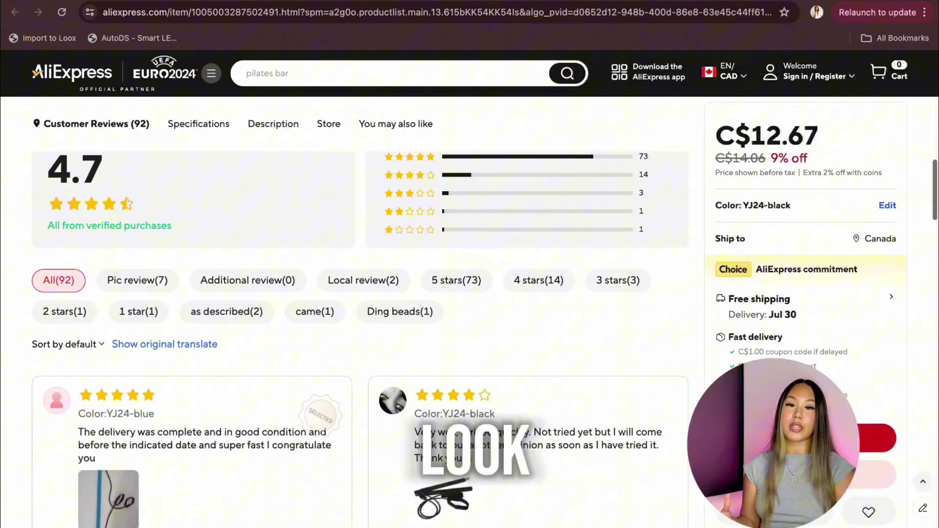
scroll(334, 377, "down", 10)
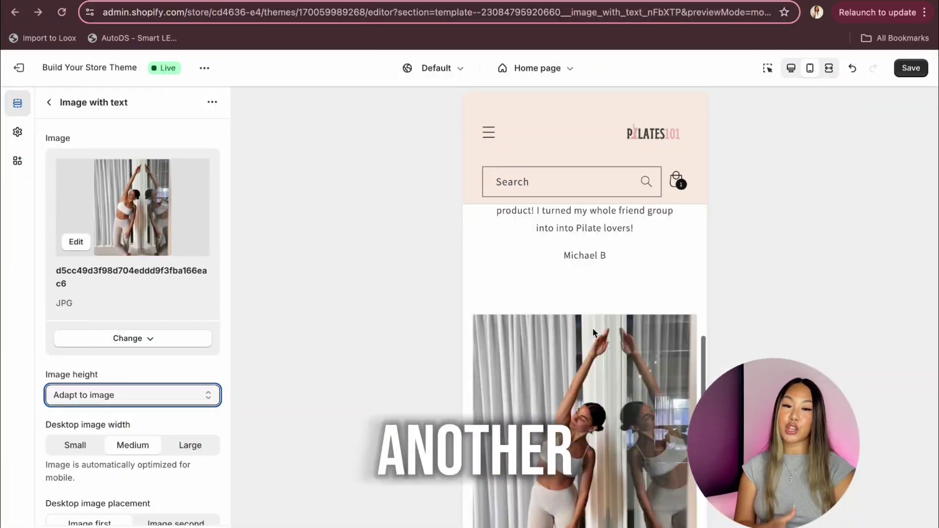
Change the image height setting of the home page's Image with text section in the theme editor.
scroll(595, 332, "down", 10)
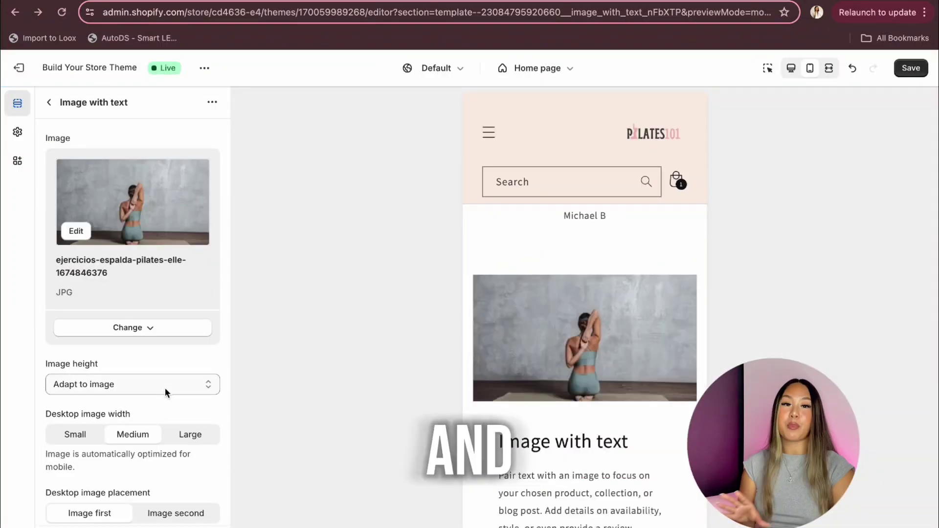
left_click(165, 388)
left_click(170, 413)
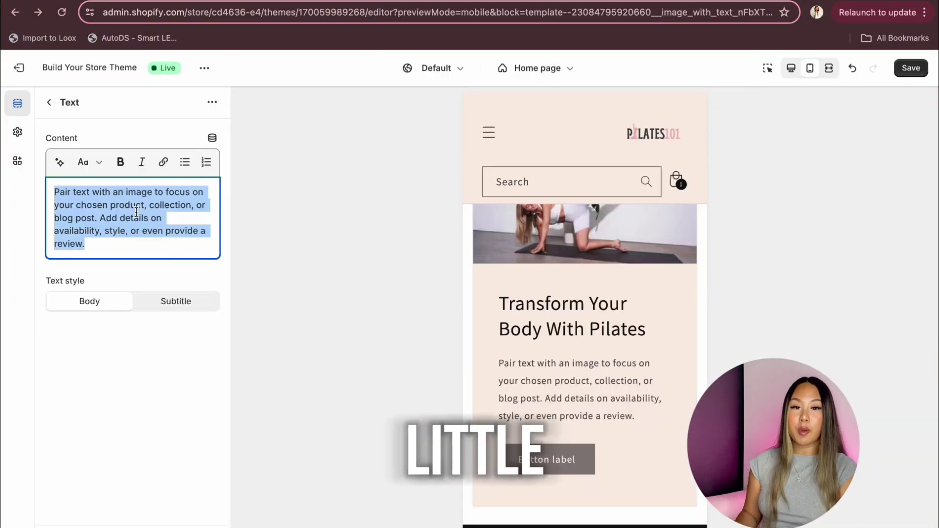
Replace the Image with text section's body with a paragraph running from "Did you know that Pilates is a popular low-impact exercise?" to "injury in the process.".
type("Did you know that Pilates is a popular low-impact exercise? It's effective for weight loss, toning up, building lean muscle, and improving posture without the risk of injury in the process.The consistent practice of Pilates can be beneficial for your health and help you maintain a healthy weight.Pilates can also help boost your mental health and improves focus and concentration.")
left_click(134, 378)
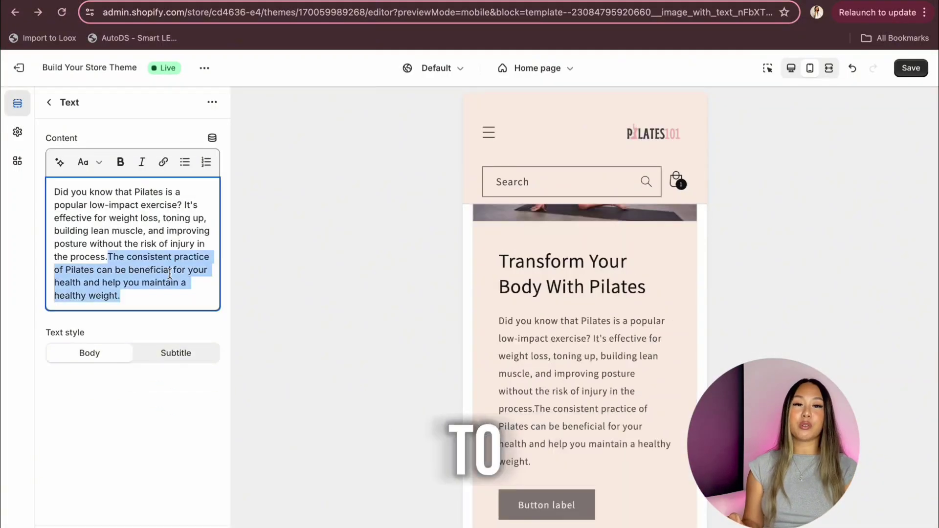
key("BackSpace")
left_click(49, 102)
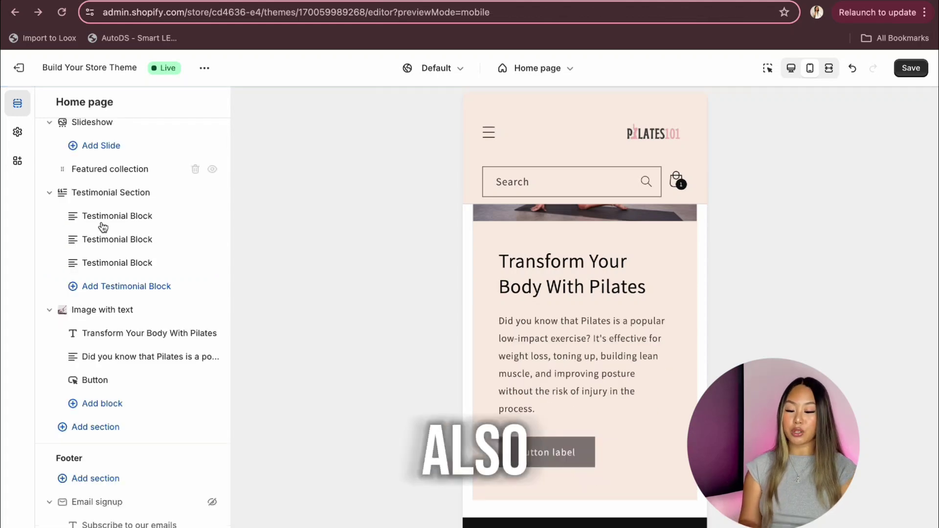
Label the Image with text section's button SHOP NOW and link it to the Pilates Bar™ product.
left_click(97, 377)
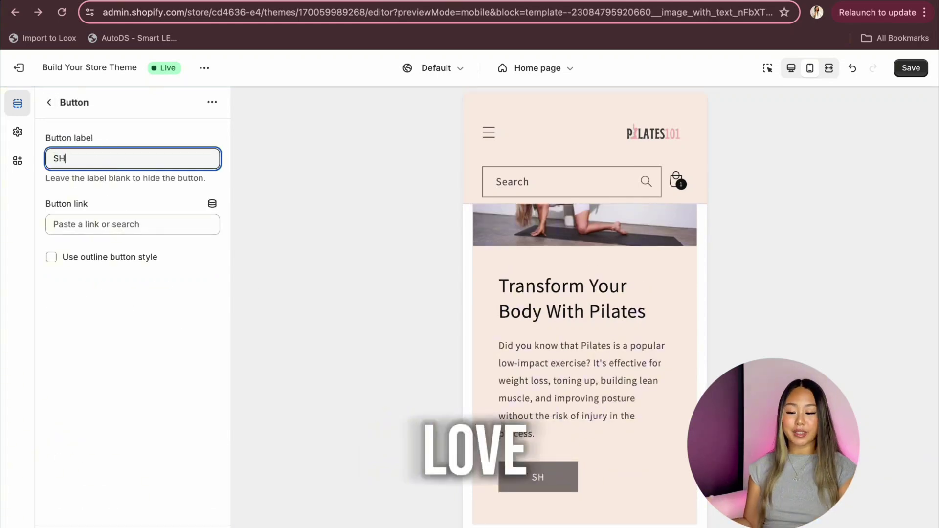
left_click(98, 224)
left_click(107, 283)
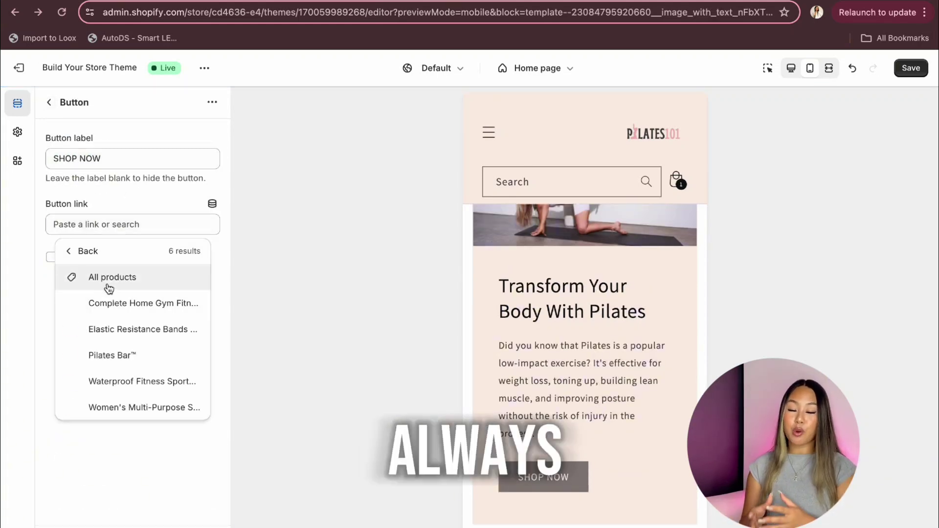
left_click(158, 353)
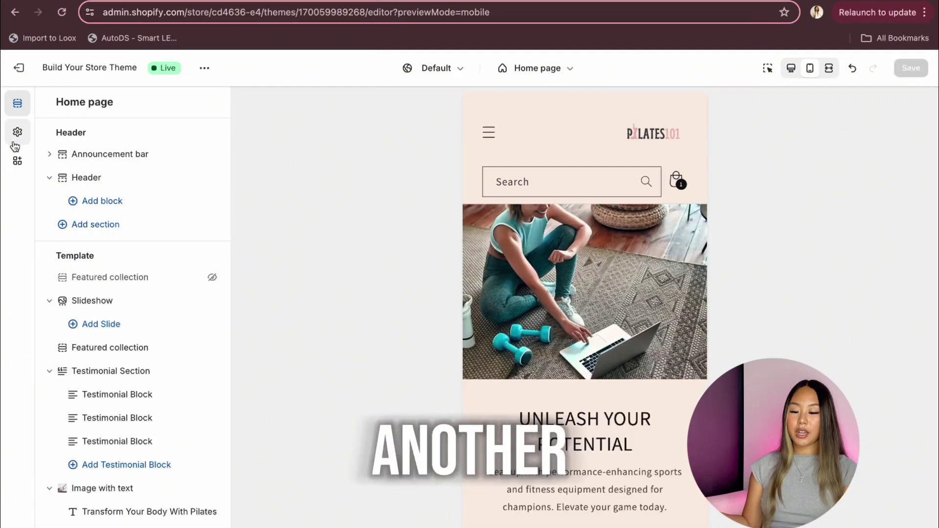
Set the theme's headings font to Americana, trying a 140% heading font size scale and lowering it again.
left_click(18, 132)
left_click(109, 198)
left_click(151, 313)
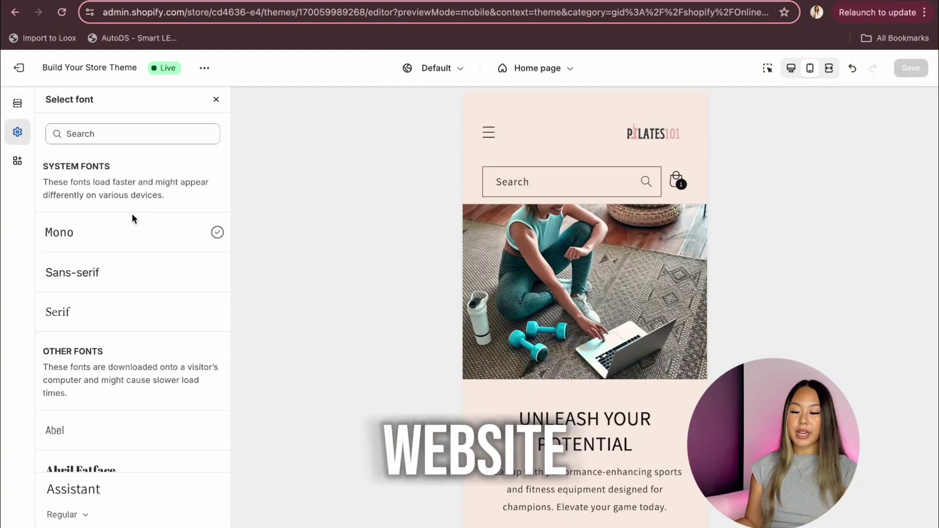
left_click(122, 305)
scroll(117, 333, "down", 4)
scroll(114, 358, "down", 5)
scroll(112, 356, "up", 3)
left_click(113, 365)
scroll(492, 369, "down", 10)
key("Escape")
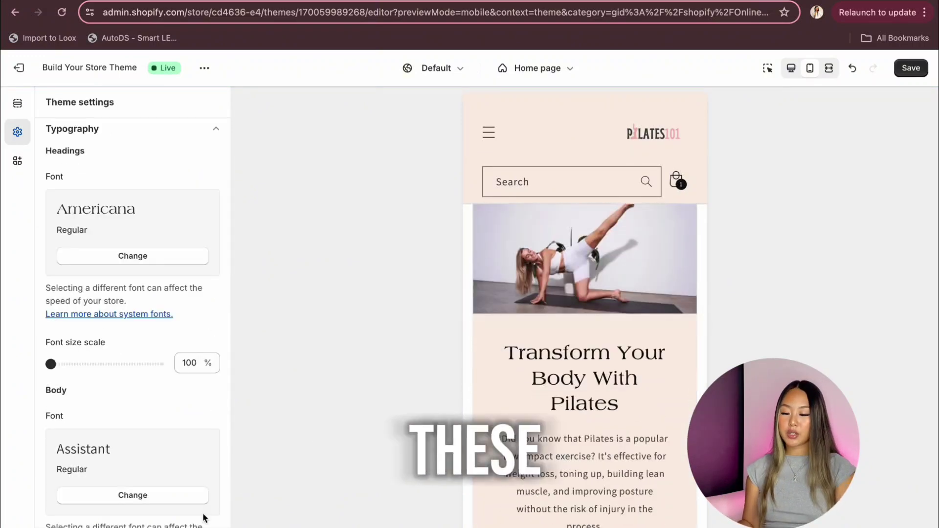
left_click(155, 361)
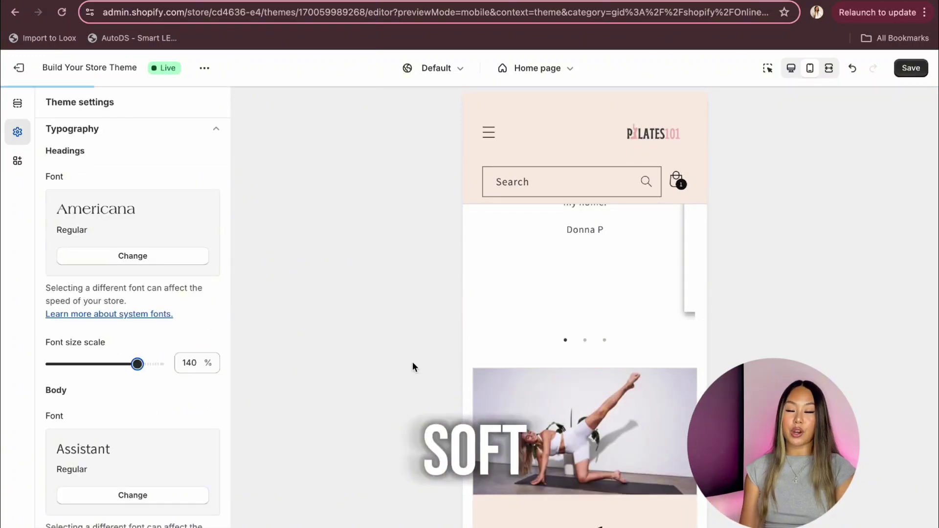
left_click_drag(137, 362, 68, 363)
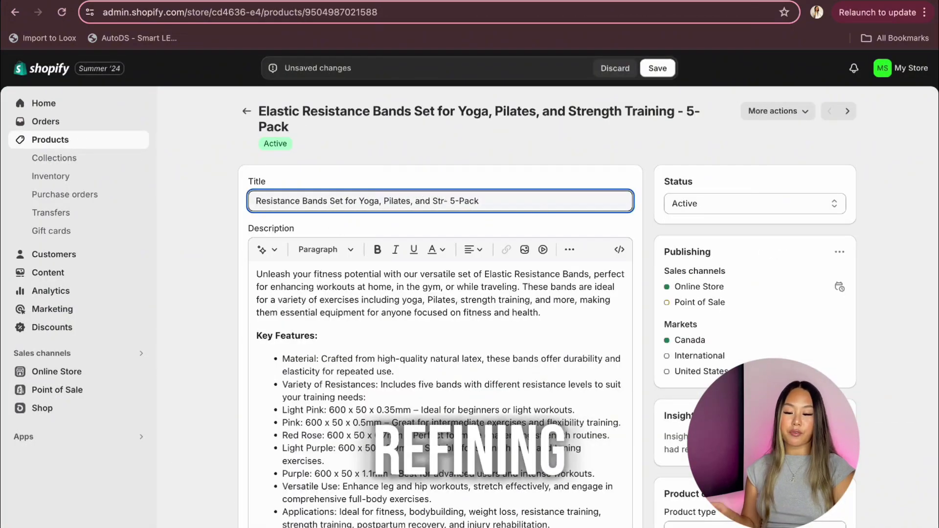
Shorten the product title of the waterproof fitness sports travel duffel bag.
scroll(440, 342, "down", 5)
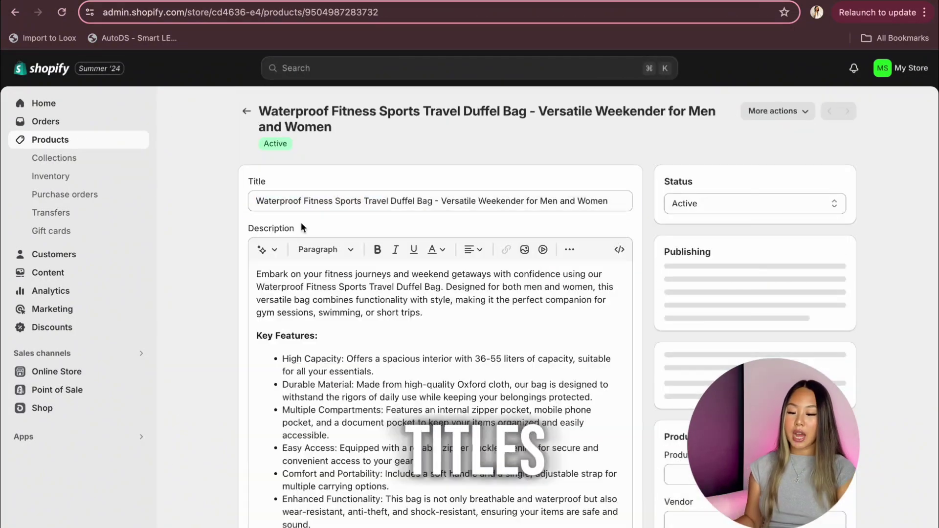
left_click_drag(255, 201, 561, 217)
left_click_drag(304, 201, 341, 205)
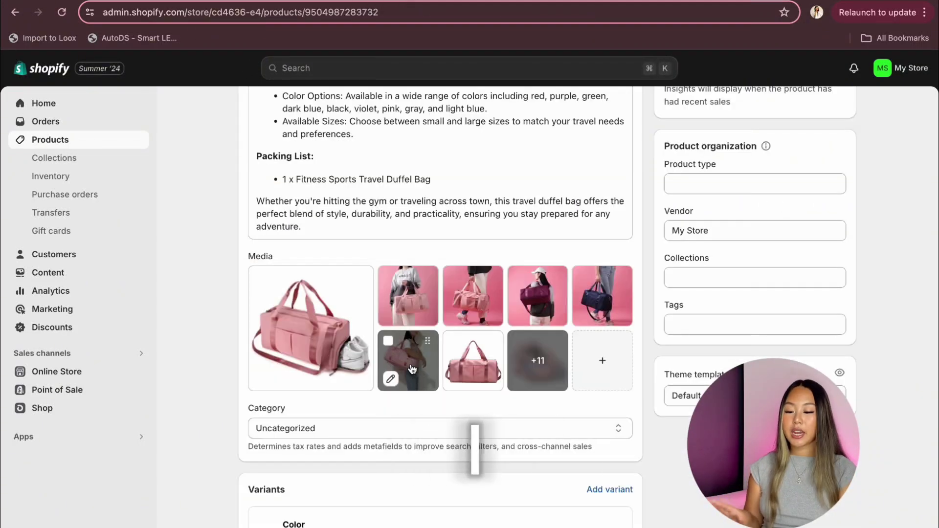
Inspect the duffel bag's product photos and browse AliExpress results for "sports duffel bag" to find more attractive images.
left_click(409, 363)
left_click(912, 76)
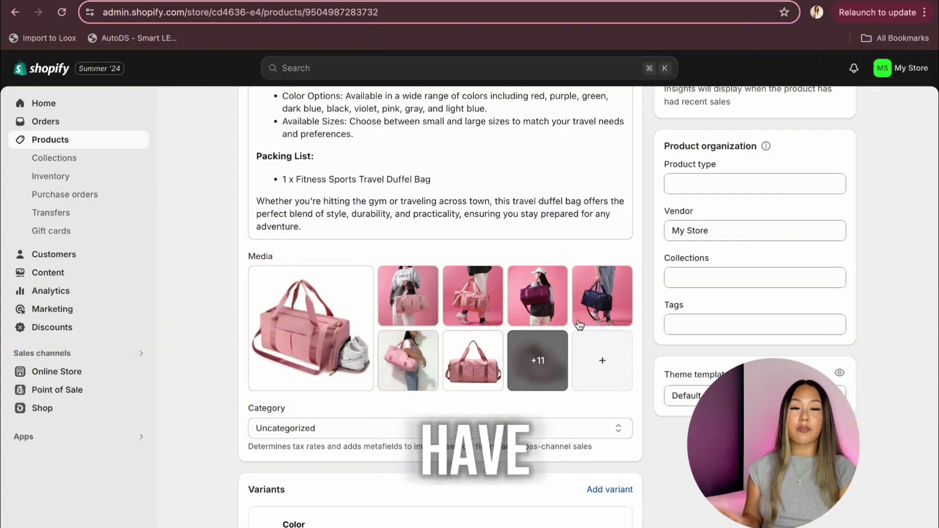
left_click(482, 296)
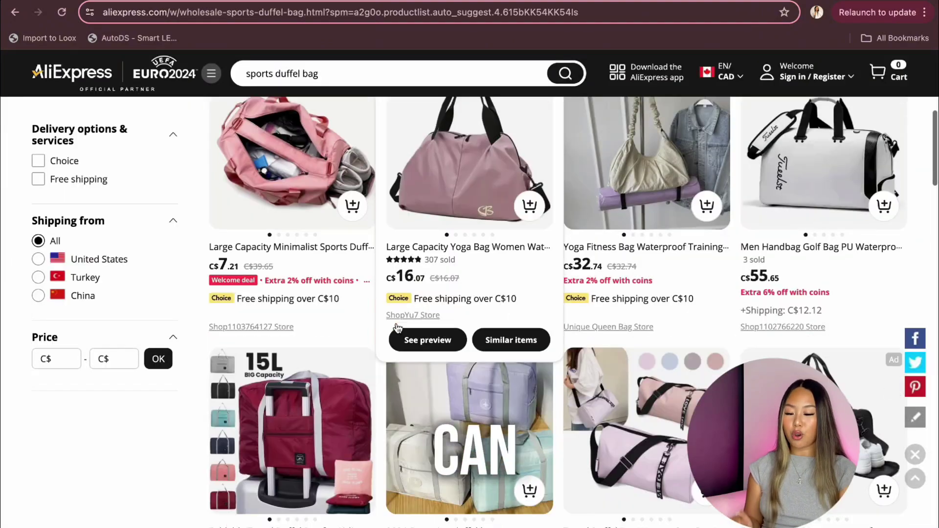
scroll(396, 331, "down", 5)
scroll(397, 328, "down", 3)
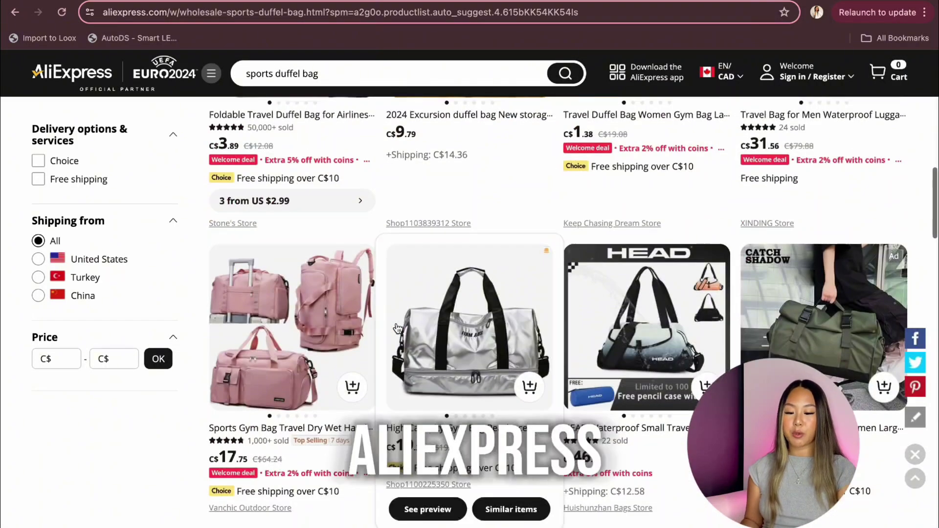
scroll(397, 328, "down", 5)
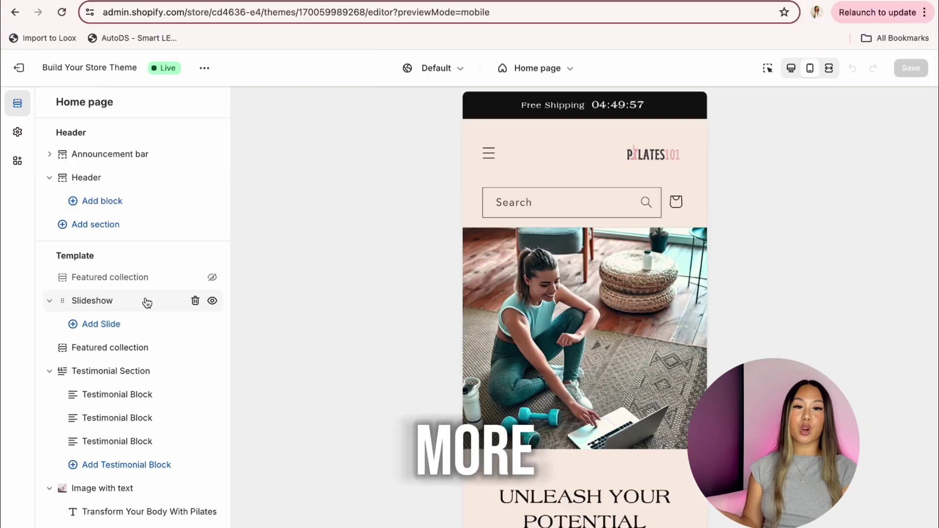
Add a Featured product section to the home page and assign the Pilates Bar™ product to it.
scroll(145, 303, "down", 3)
left_click(108, 465)
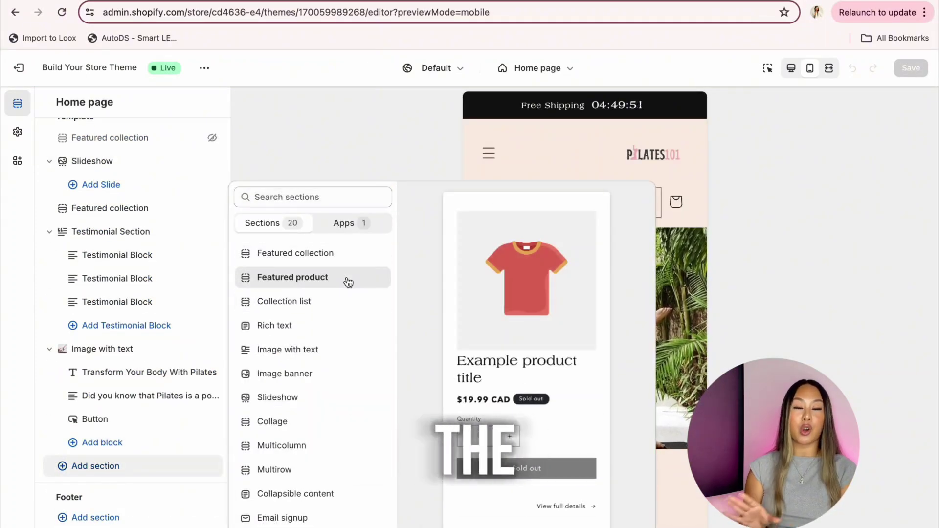
left_click(348, 283)
scroll(165, 316, "down", 5)
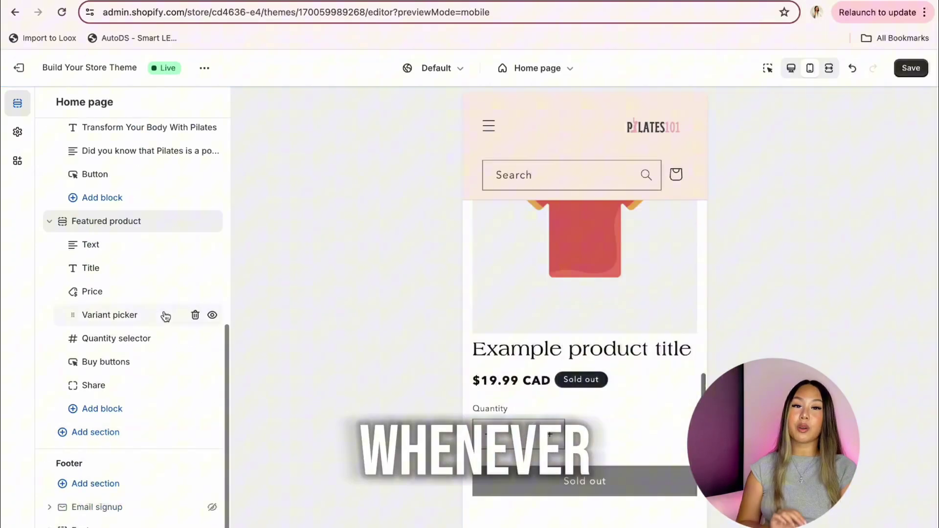
left_click(139, 221)
left_click(174, 158)
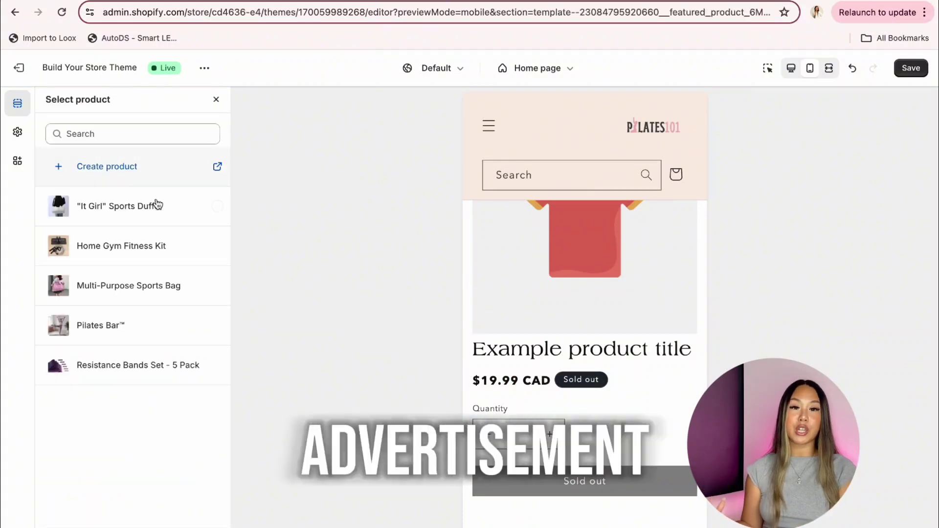
left_click(151, 317)
left_click(208, 511)
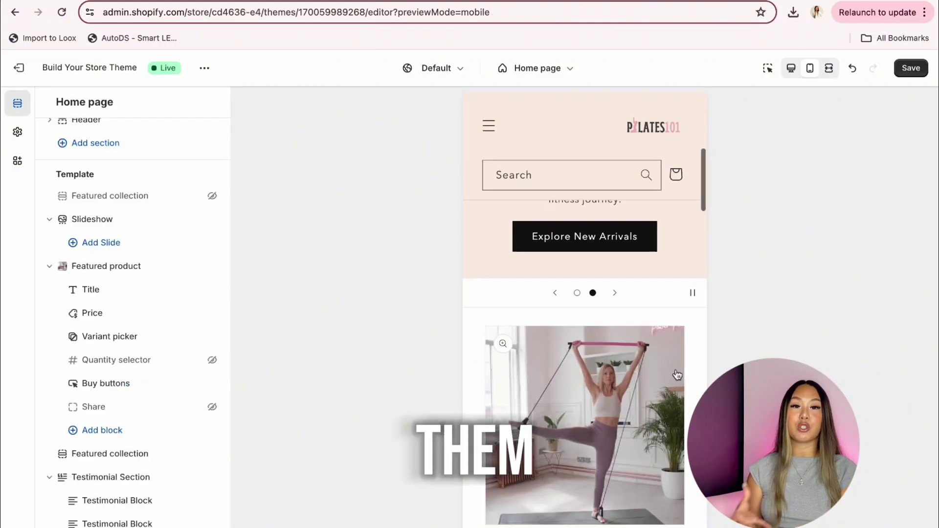
Review the home page's mobile preview from the featured Pilates bar through the product collection and testimonials to the footer.
scroll(677, 375, "down", 10)
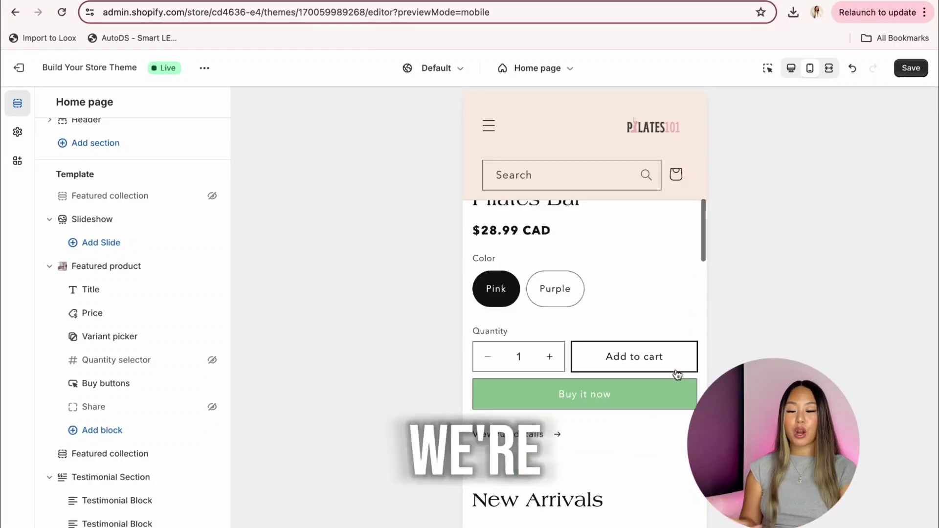
scroll(677, 375, "down", 10)
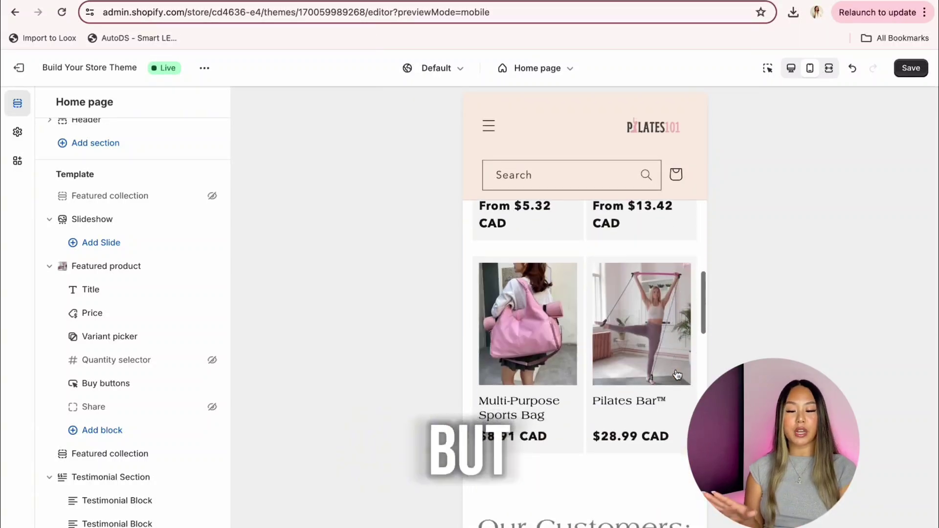
scroll(678, 375, "down", 10)
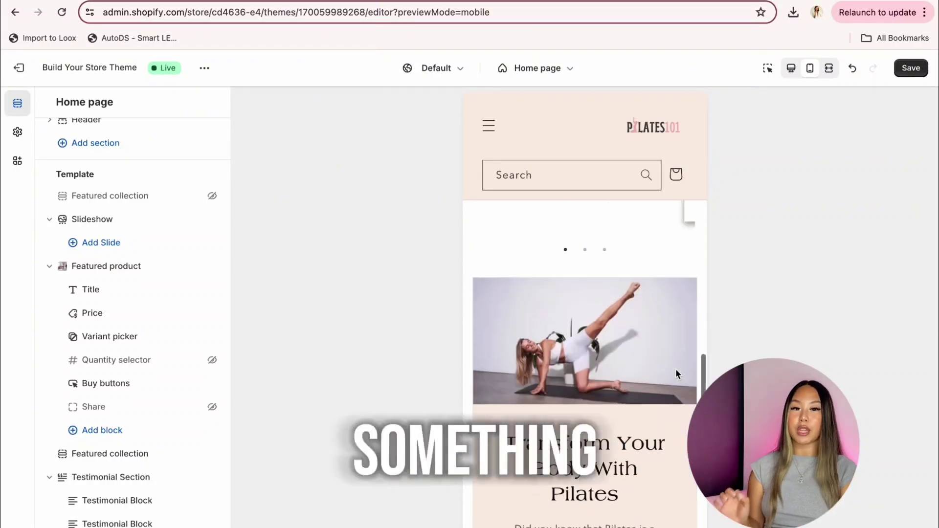
scroll(677, 374, "down", 15)
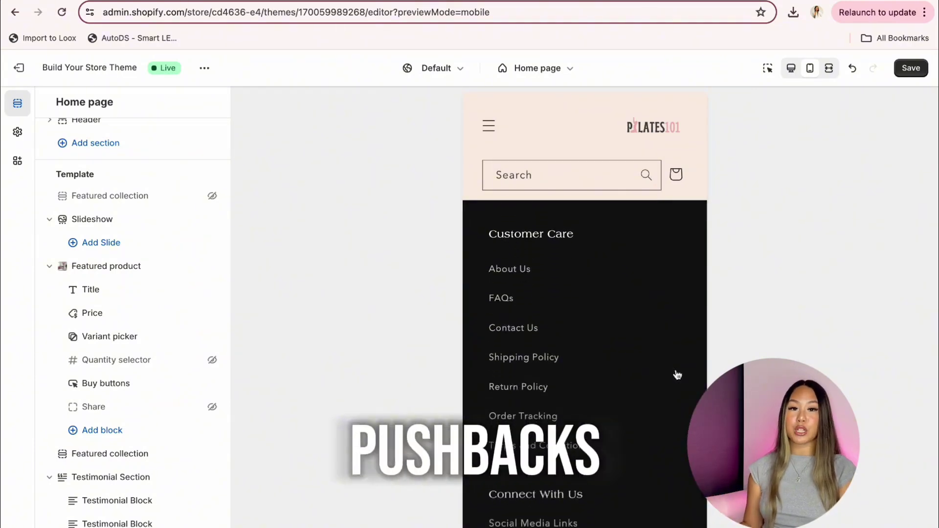
scroll(676, 371, "up", 15)
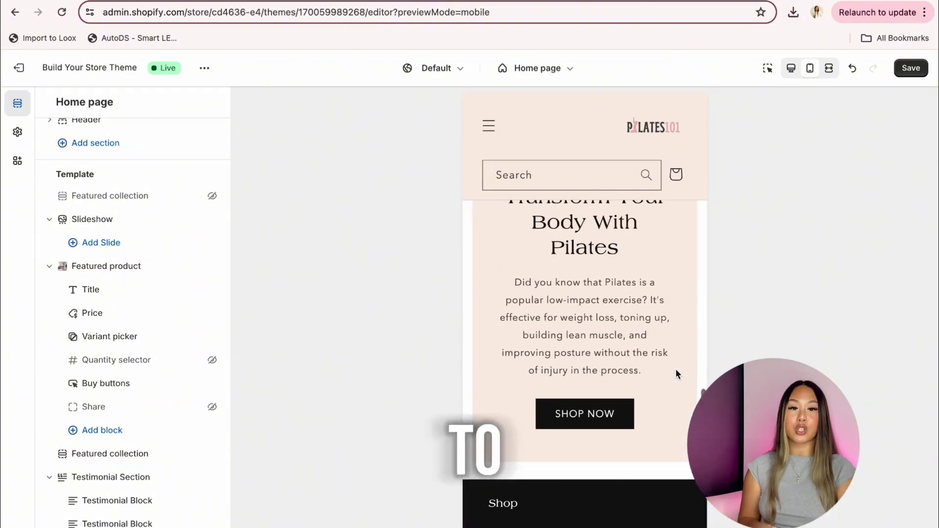
scroll(205, 438, "down", 6)
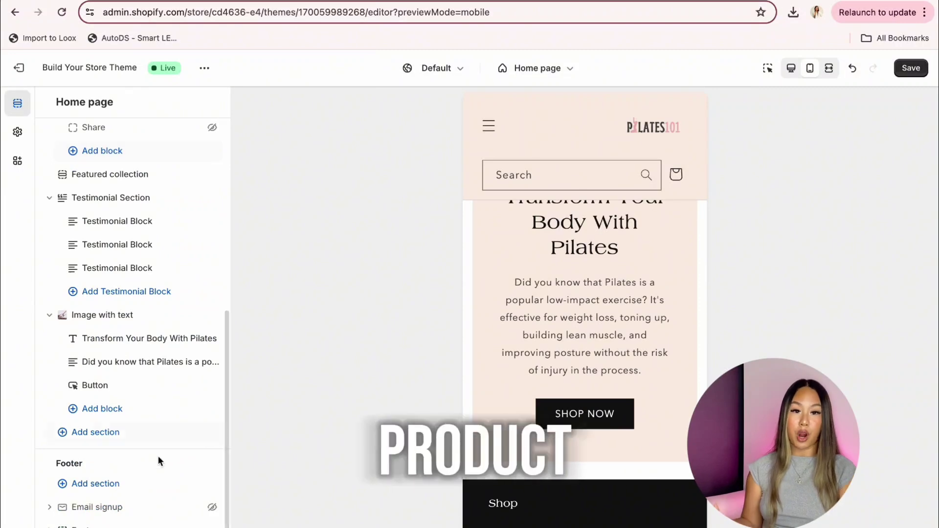
left_click(147, 433)
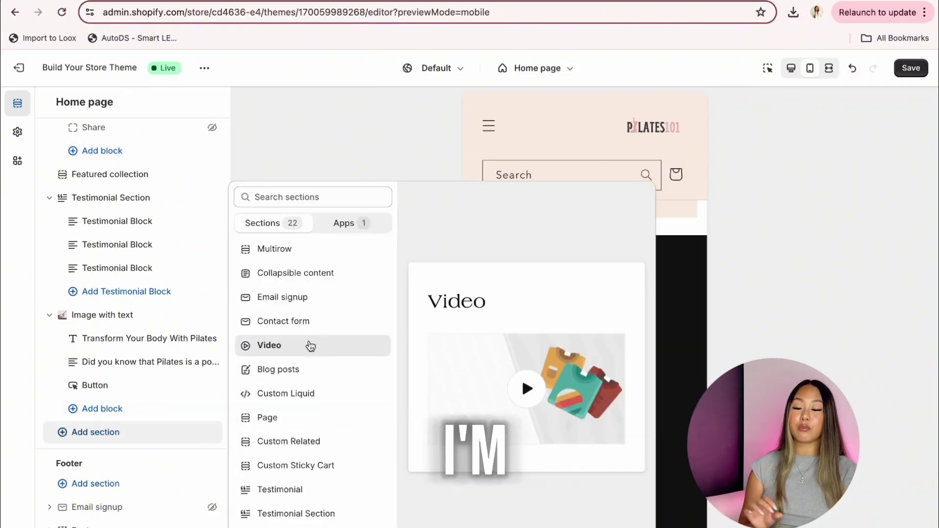
left_click(310, 345)
type("https://youtu.be/-be-HZ6mHRM?si=RGN53oQtAZFT-tuc")
scroll(136, 446, "down", 3)
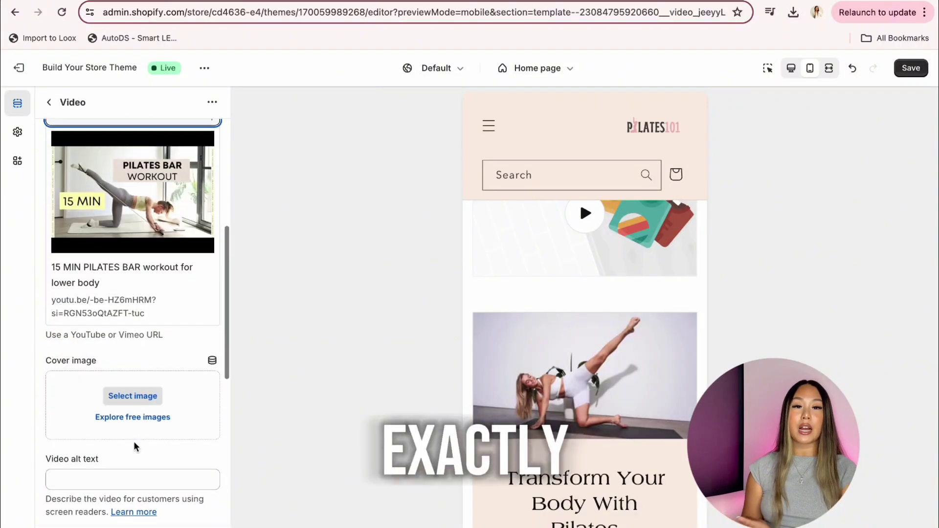
scroll(135, 446, "down", 5)
left_click(146, 355)
scroll(147, 355, "down", 4)
left_click(581, 332)
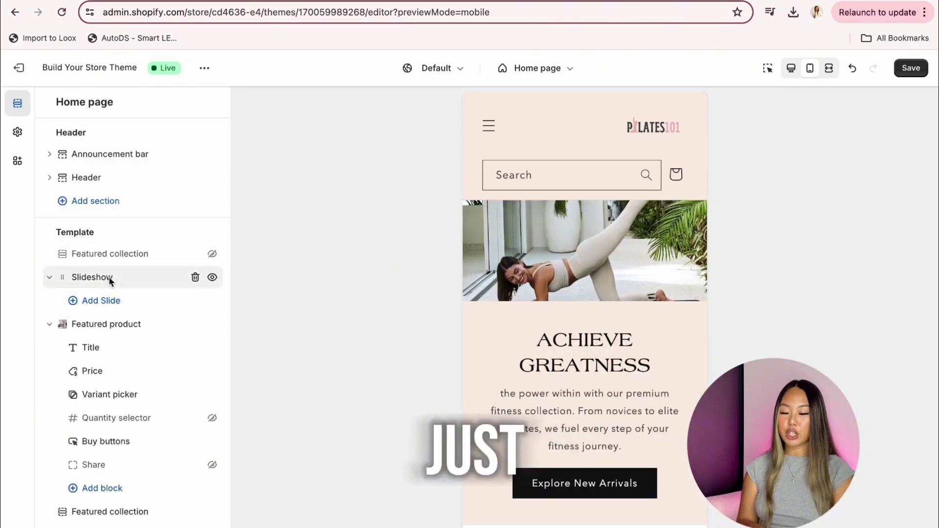
Change the link destination of the slideshow's second button, Explore New Arrivals.
left_click(109, 277)
scroll(130, 453, "down", 7)
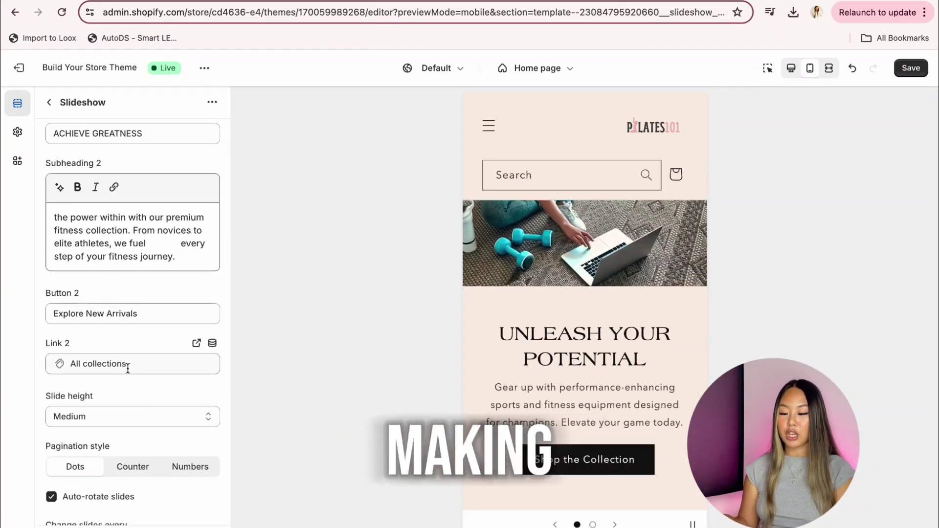
left_click(123, 365)
left_click(141, 238)
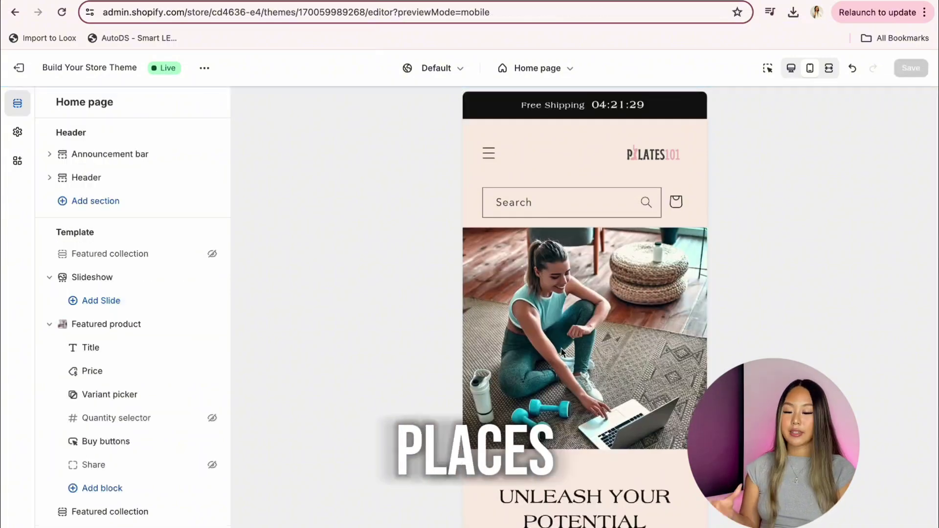
Review the home page preview and the Pilates Bar™ product page, dismissing the sticky buy bar and examining its blocks, related products and guarantees.
scroll(562, 352, "down", 10)
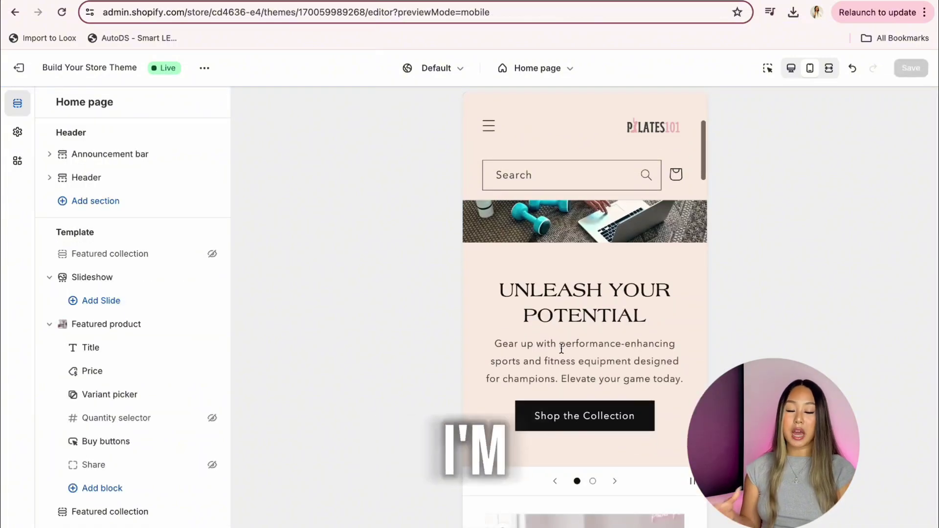
scroll(562, 353, "down", 4)
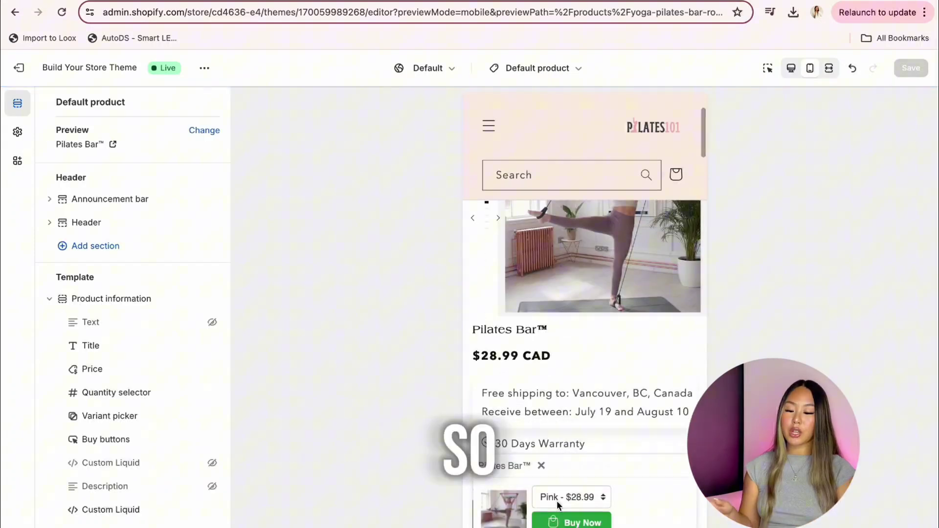
left_click(541, 466)
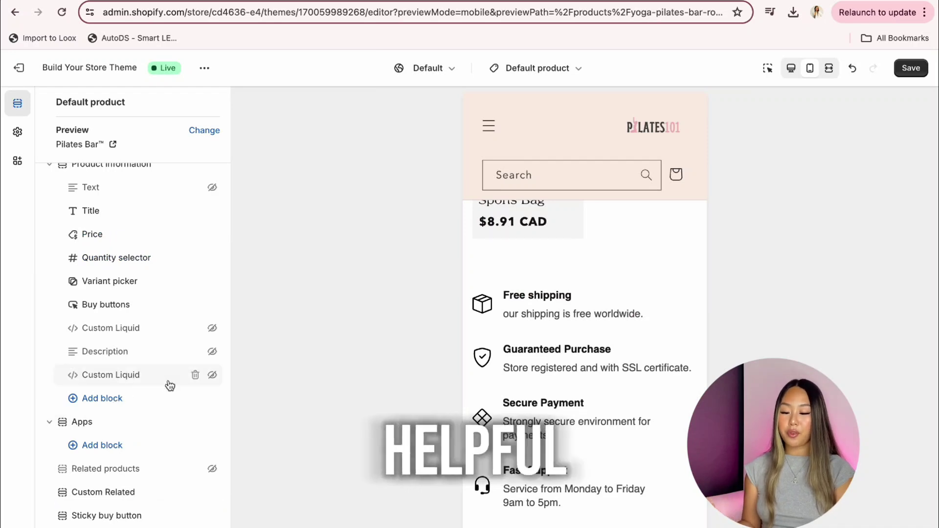
scroll(175, 387, "up", 3)
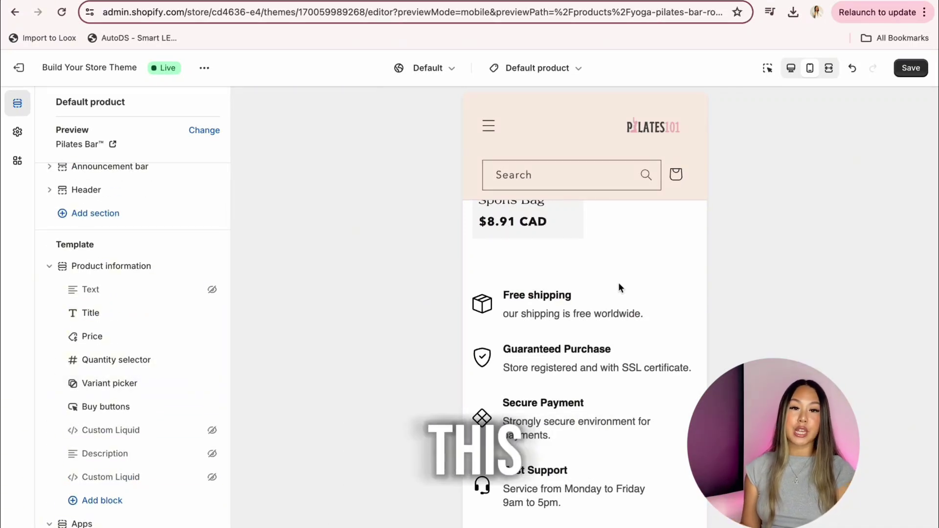
scroll(618, 287, "up", 2)
scroll(618, 287, "up", 6)
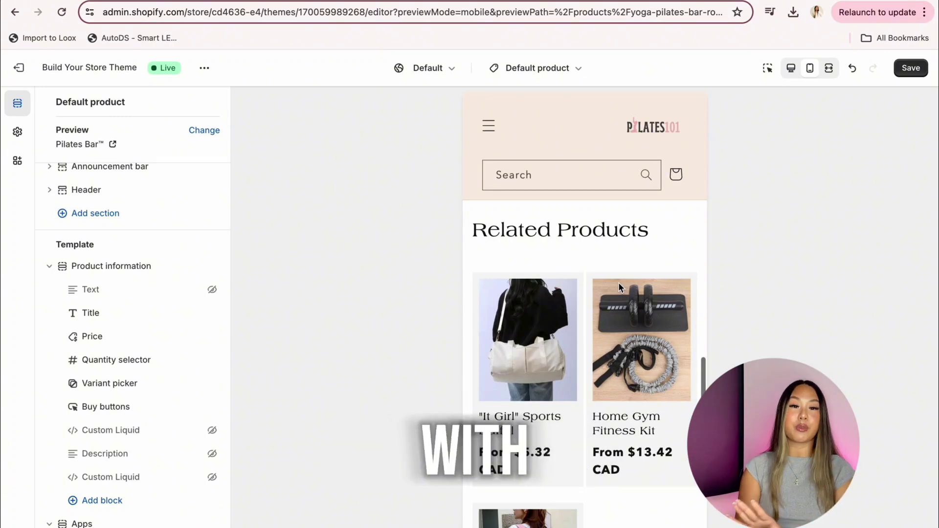
Examine the mobile preview of the Pilates Bar™ product page from related products upward, and the collection page's product grid.
scroll(618, 283, "up", 10)
scroll(618, 283, "up", 5)
scroll(618, 283, "down", 3)
scroll(619, 283, "up", 3)
scroll(618, 283, "up", 10)
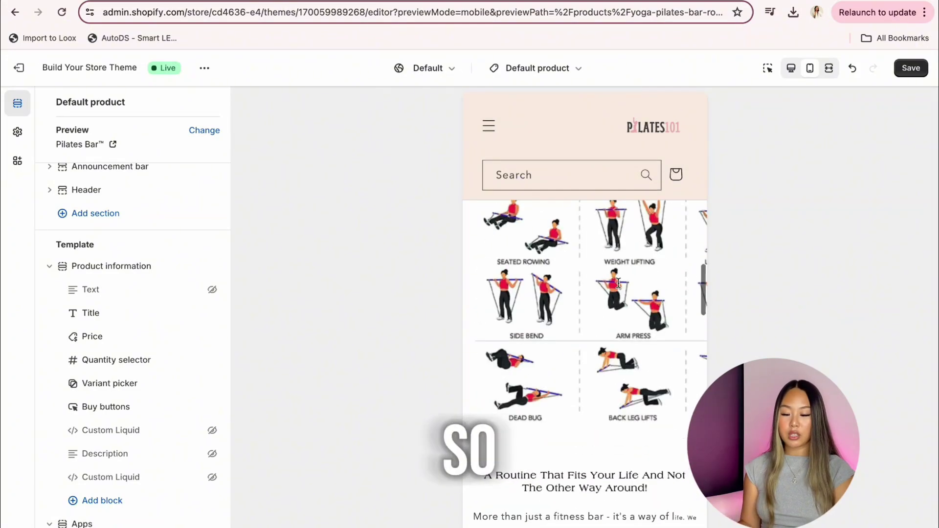
scroll(618, 283, "up", 5)
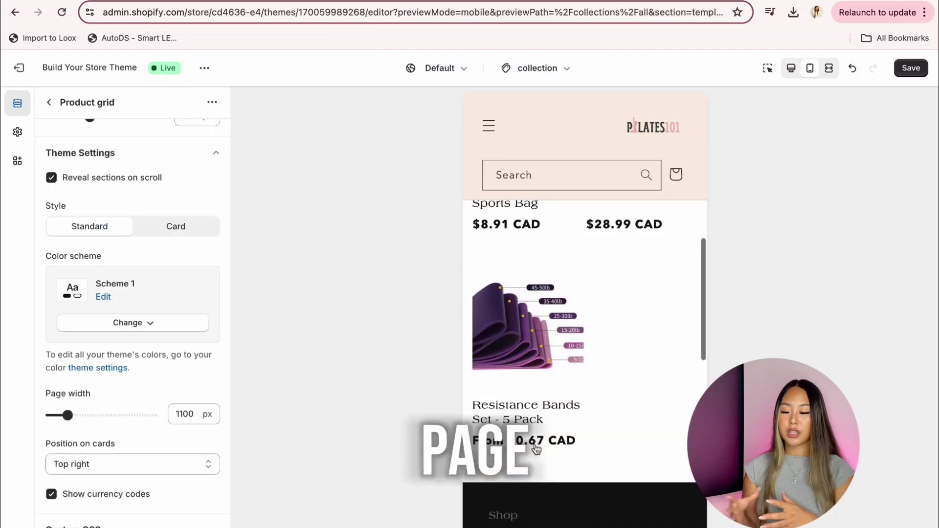
scroll(551, 453, "up", 2)
scroll(551, 453, "up", 5)
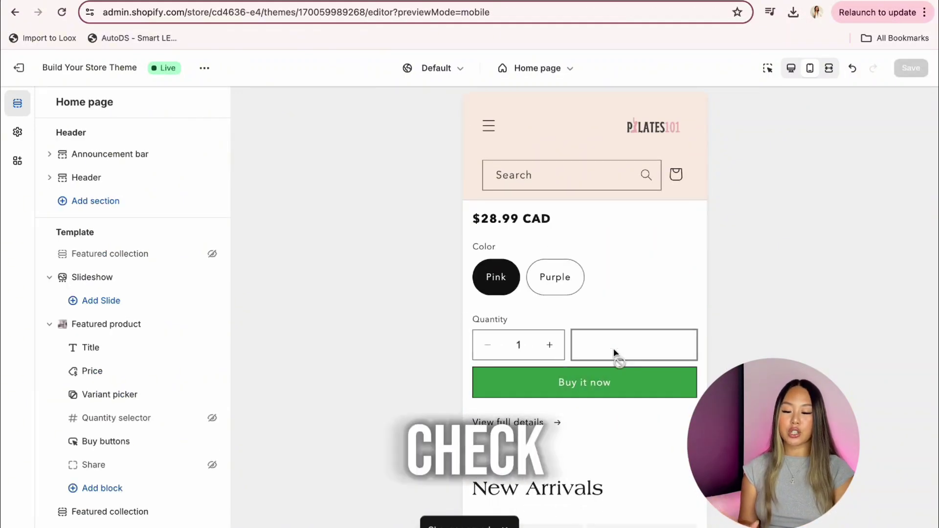
Add the featured product in Pink to the cart from the home page preview and review the cart page.
left_click(629, 344)
left_click(611, 335)
scroll(612, 333, "down", 2)
scroll(612, 342, "up", 2)
Open the checkout and new customer accounts editor and start adding a logo image to the checkout.
left_click(539, 76)
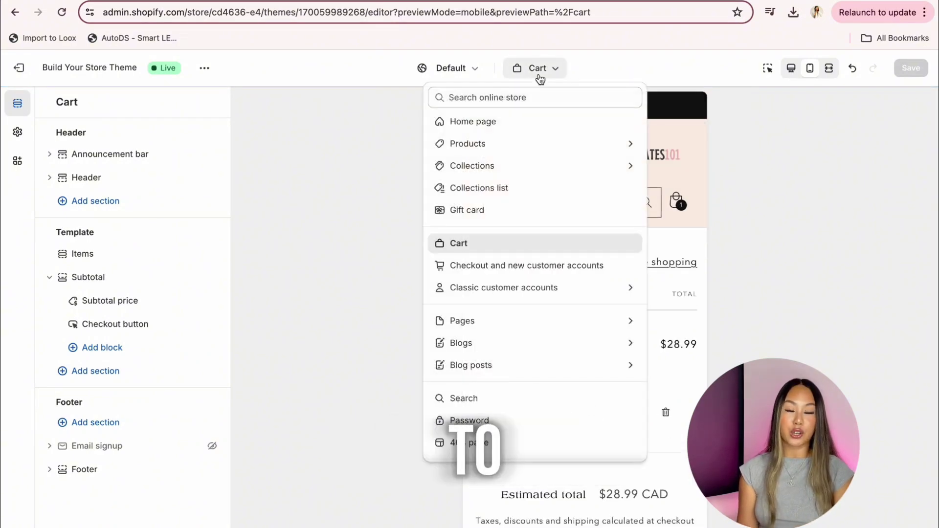
left_click(563, 267)
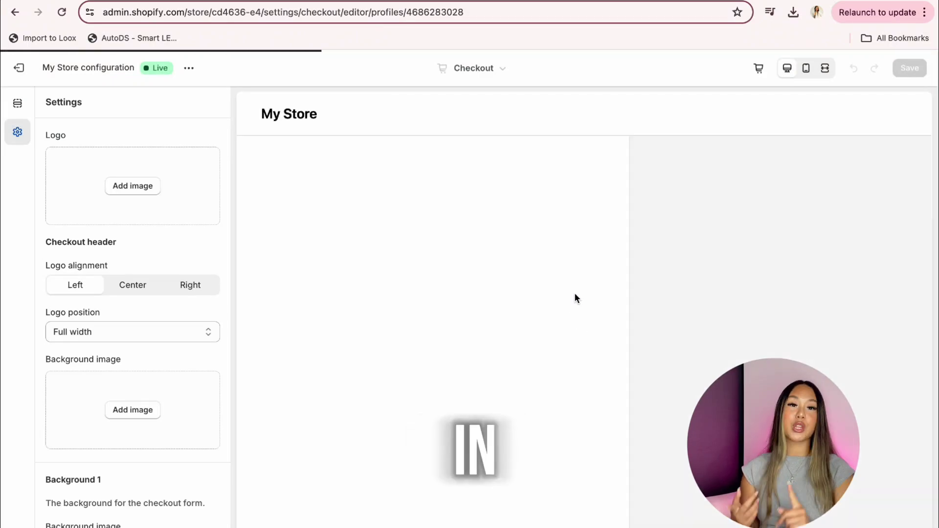
left_click(130, 184)
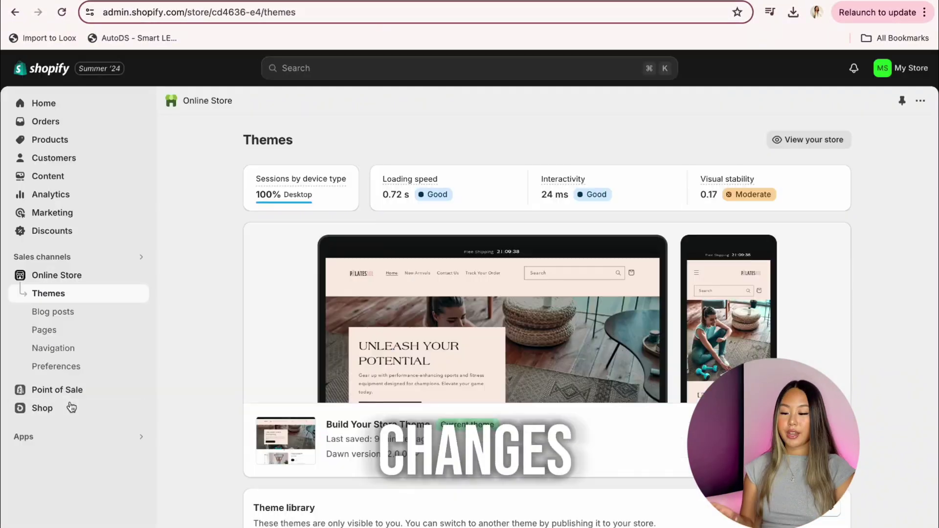
Replace Catalog in the main menu with Pilates Bar™, "It Girl" Sports Duffel, Home Gym Fitness Kit, Multi-Purpose Sports Bag and Resistance Bands Set - 5 Pack, and save.
left_click(55, 349)
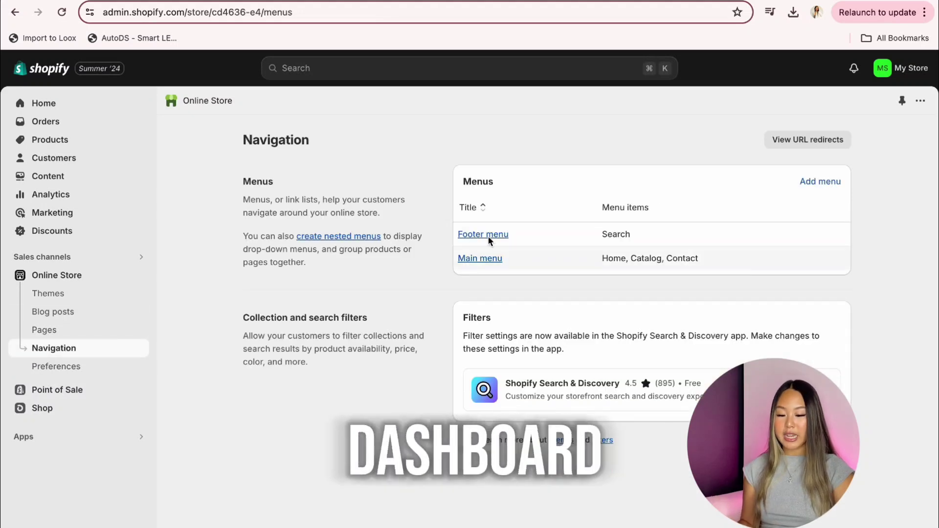
left_click(474, 261)
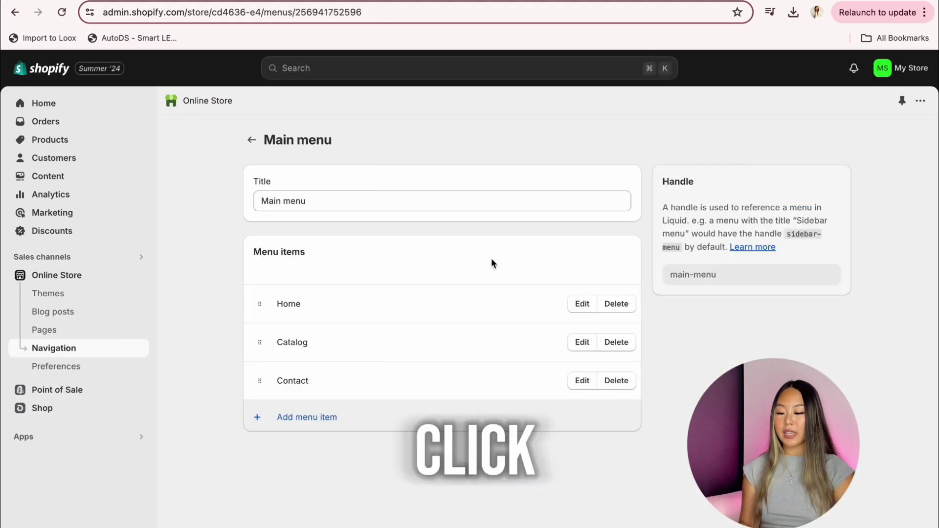
left_click(581, 344)
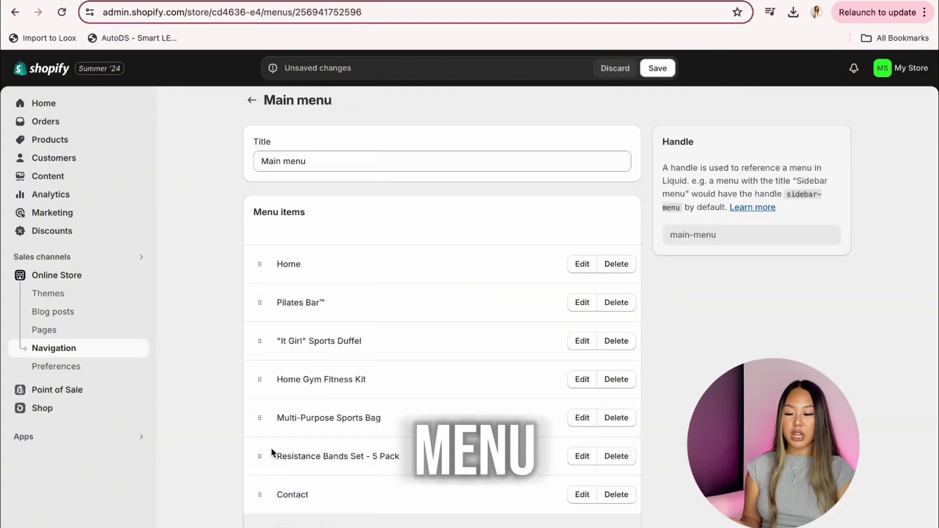
scroll(274, 445, "down", 1)
scroll(440, 245, "up", 2)
left_click(657, 68)
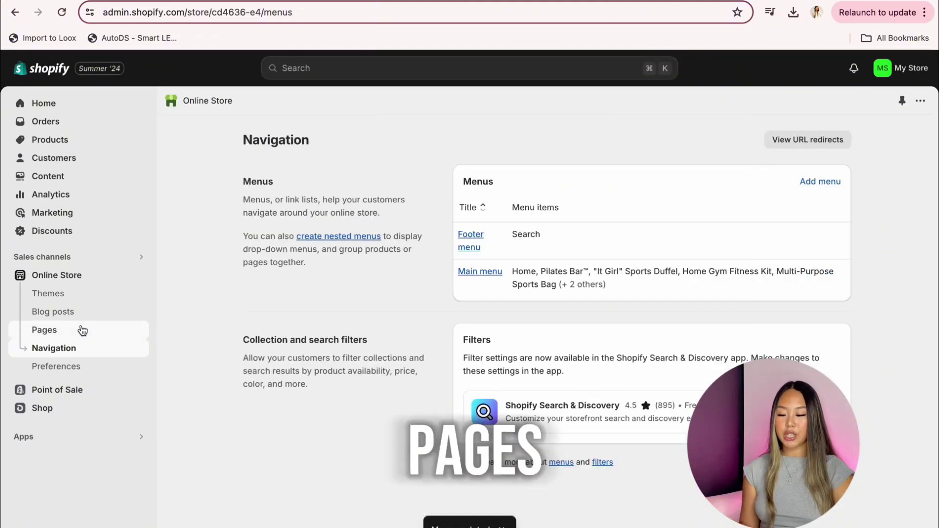
Open the online store's pages, and examine the store's primary domain in the domain settings.
left_click(82, 331)
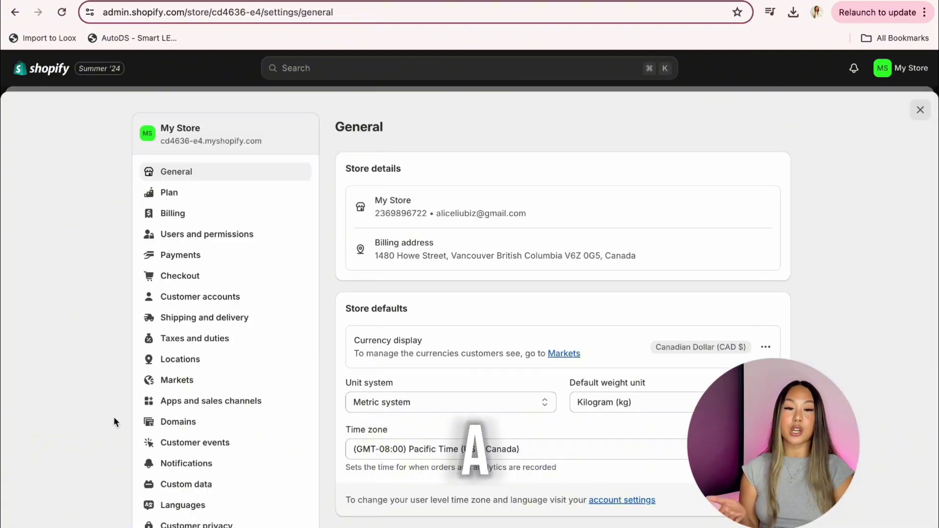
left_click(198, 425)
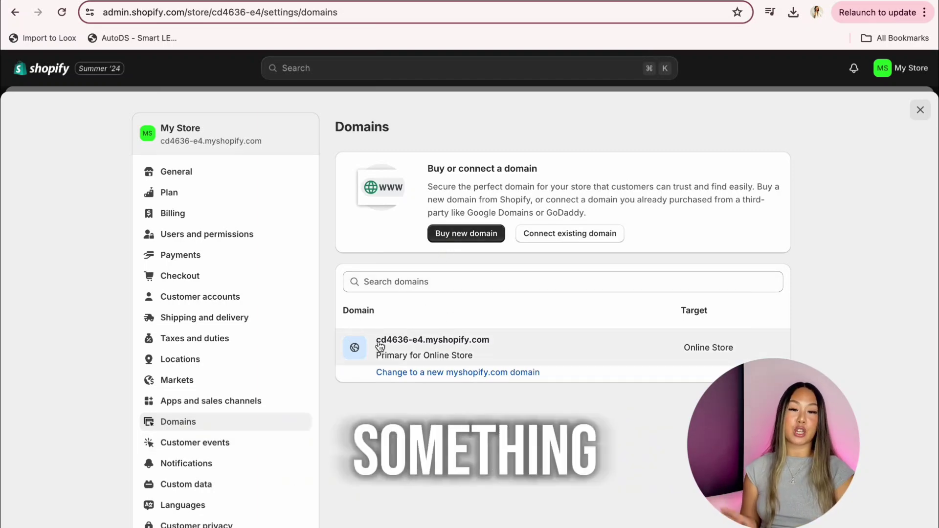
left_click_drag(375, 346, 506, 351)
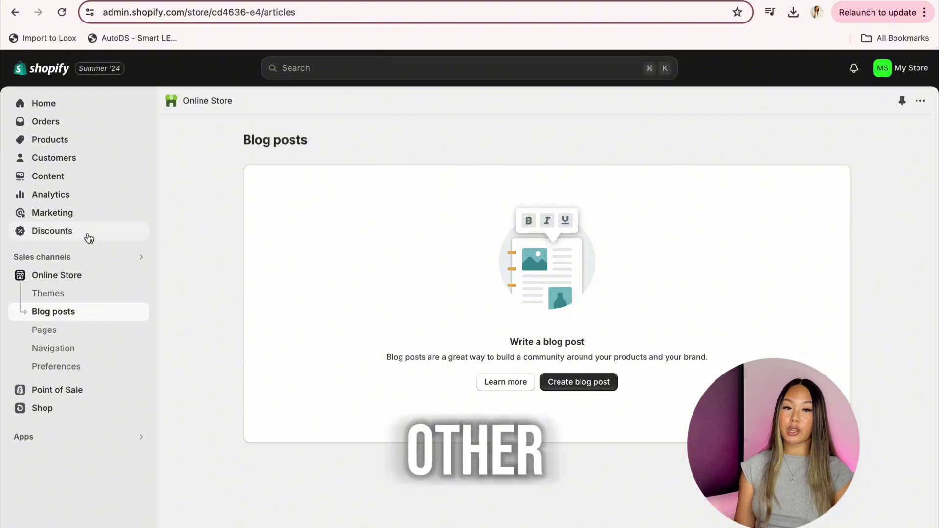
Look over the Discounts page and return to the store's home dashboard.
left_click(89, 239)
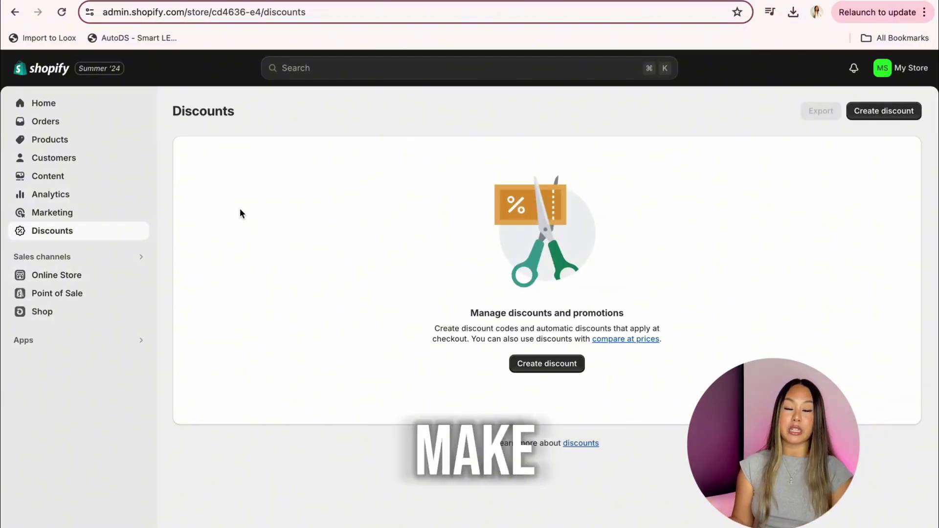
left_click(72, 106)
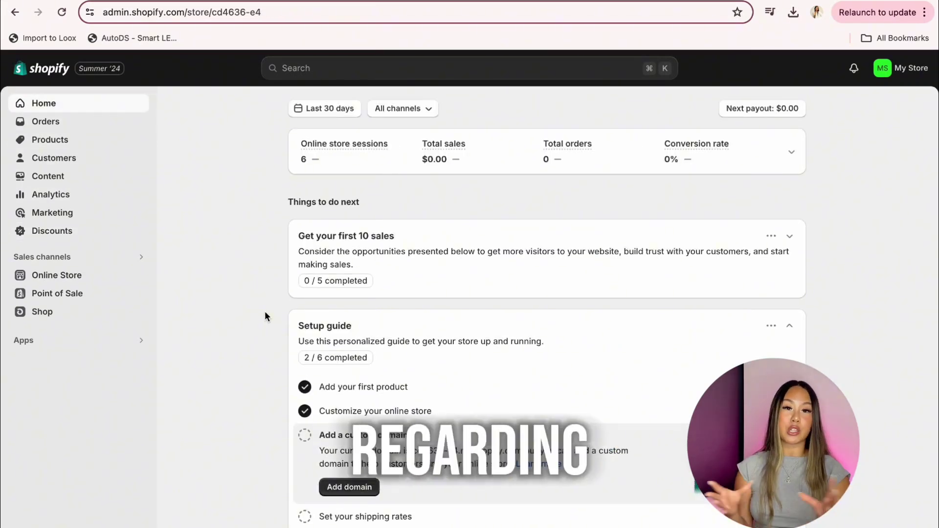